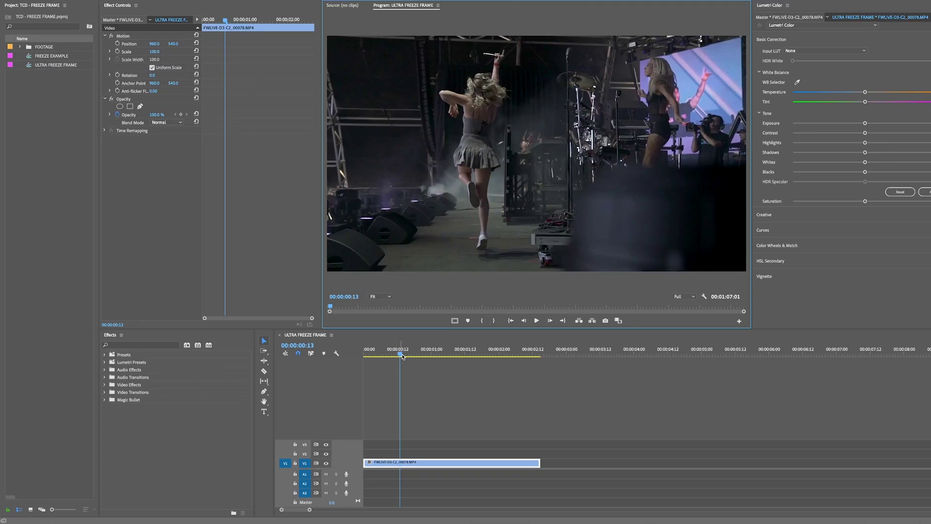
- Play and scrub the concert footage, then park the playhead on the mid-leap frame 00:00:00:12
drag(398, 355, 383, 355)
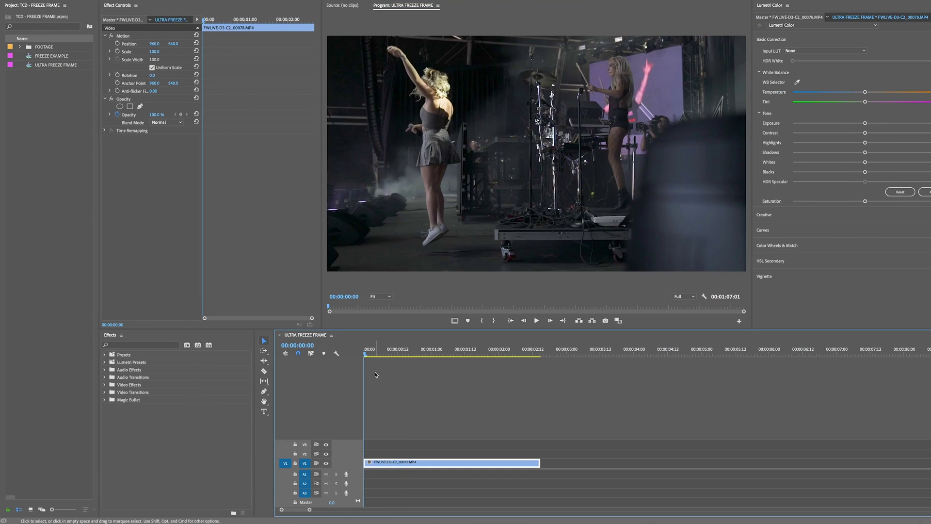
key(space)
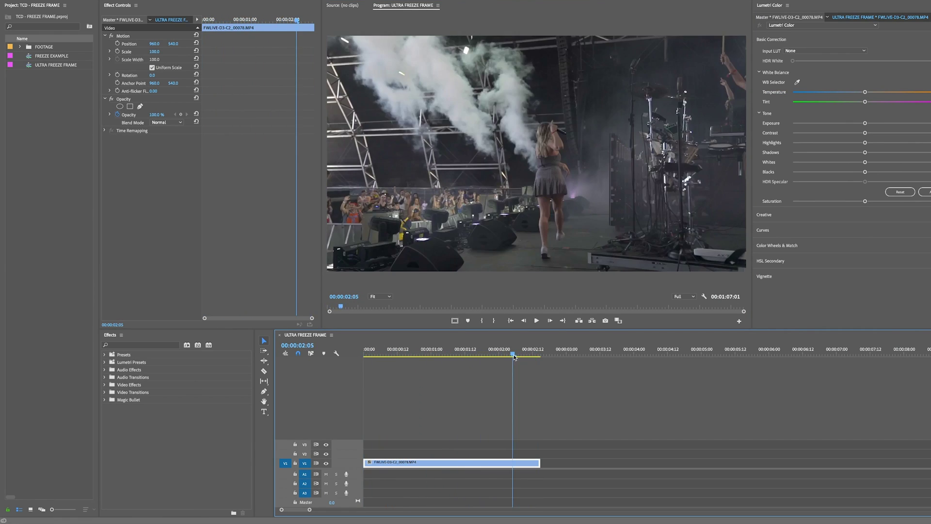
key(Home)
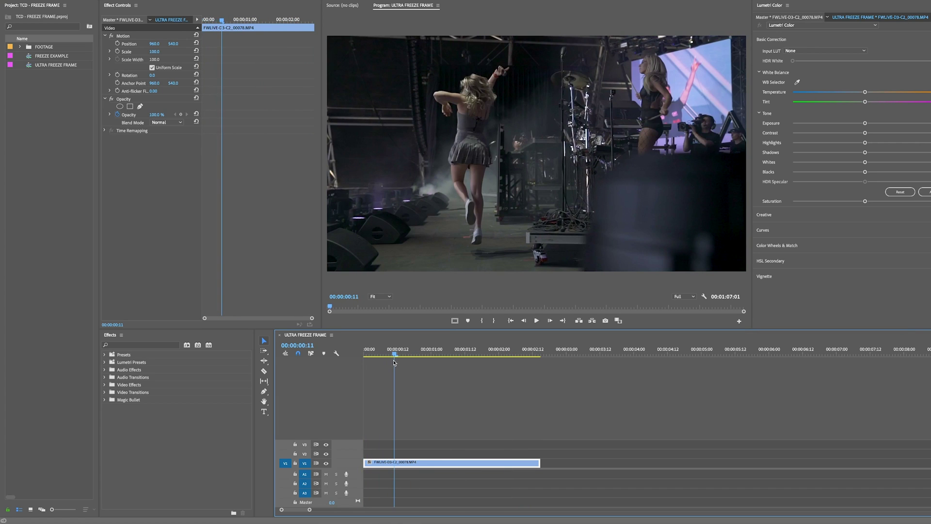
click(397, 357)
key(space)
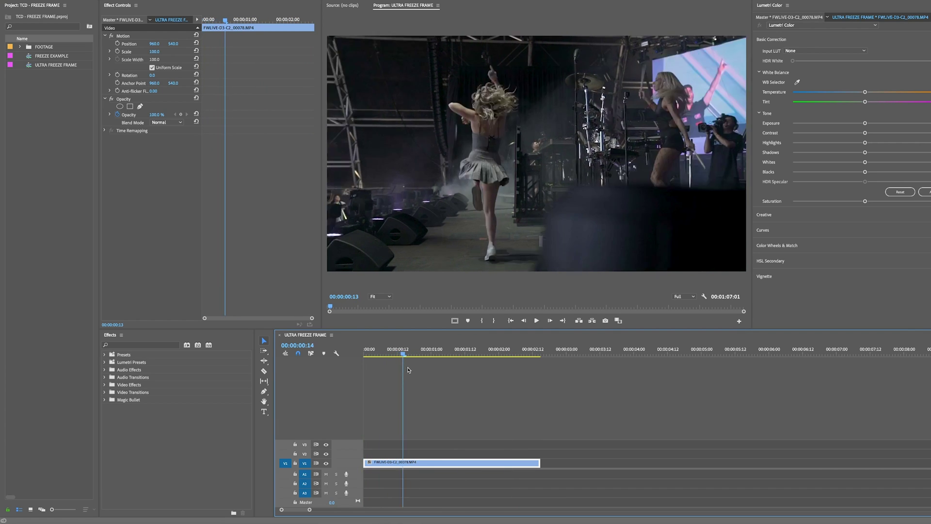
drag(484, 355, 479, 391)
click(386, 354)
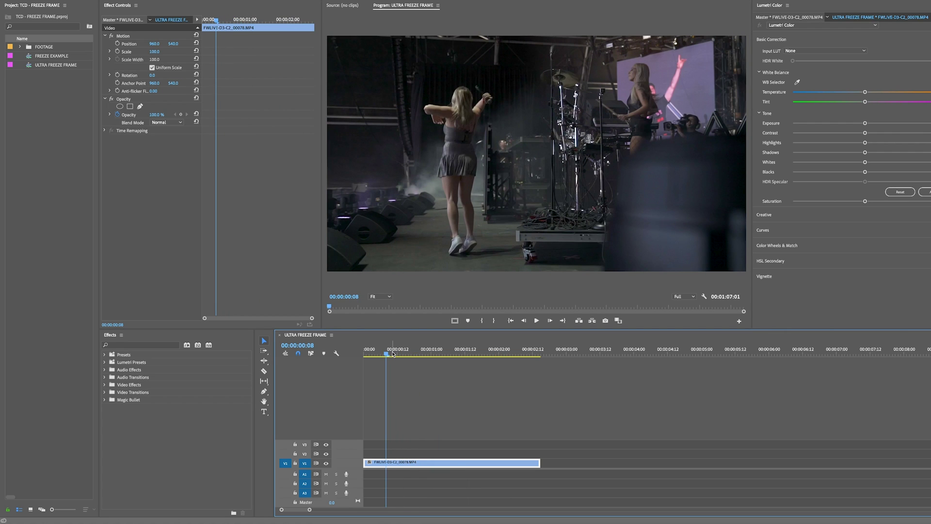
drag(386, 354, 398, 359)
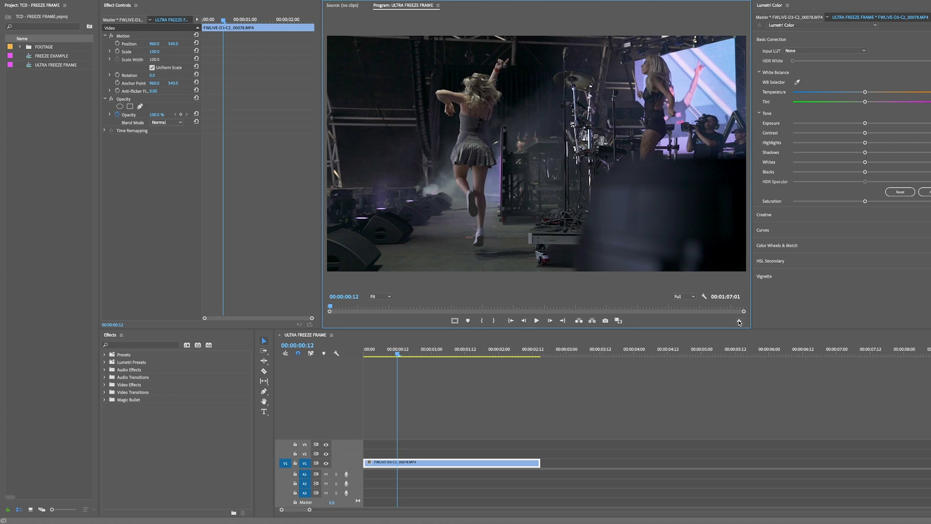
- Customise the Program monitor controls to export frame 00:00:00:12 as FREEZE 1 in JPEG
click(739, 321)
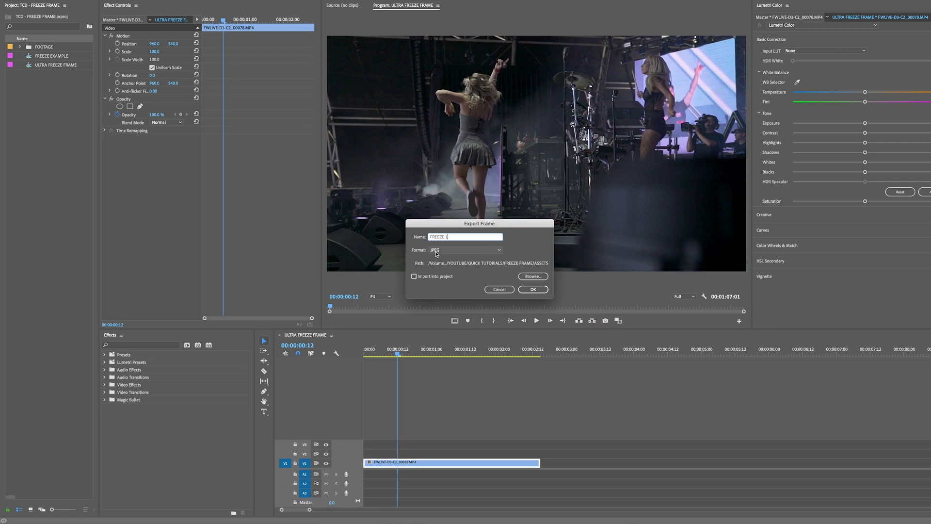
- Save FREEZE 1.jpg to the ASSETS folder with Import into project enabled
click(532, 277)
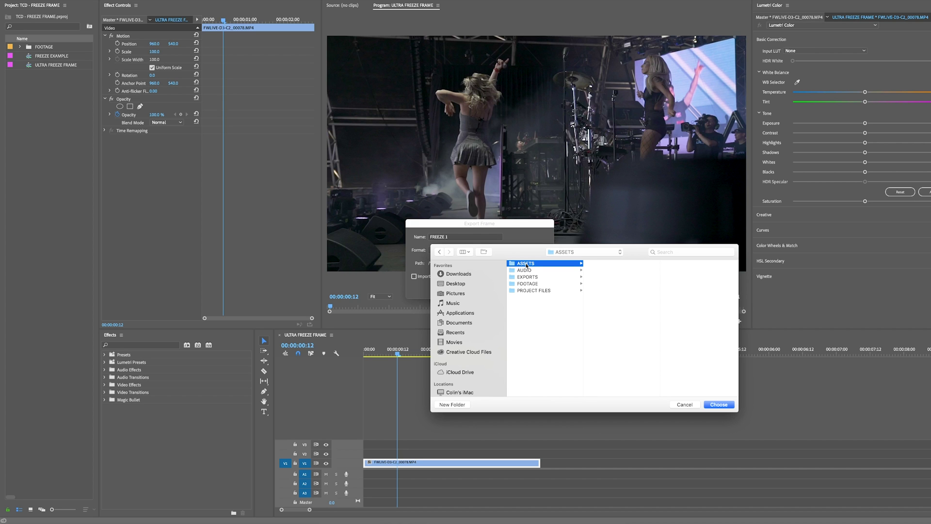
click(719, 405)
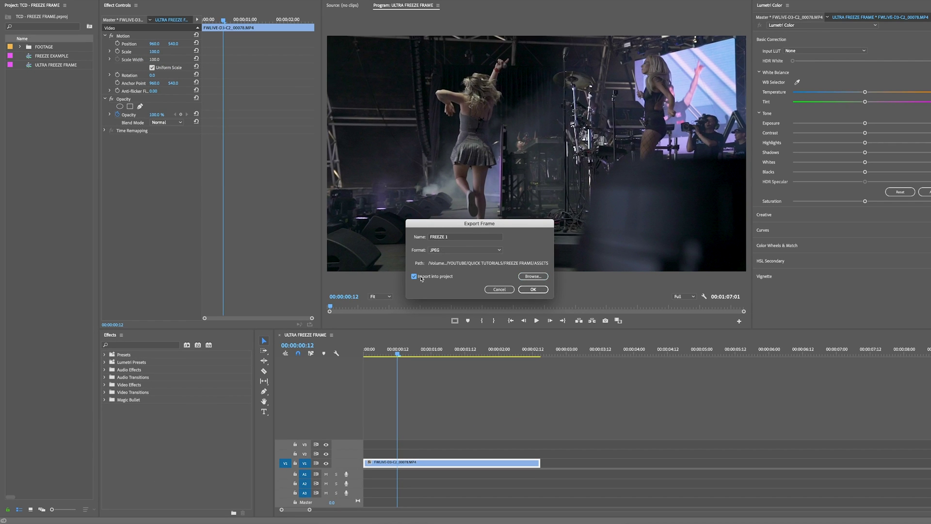
click(533, 290)
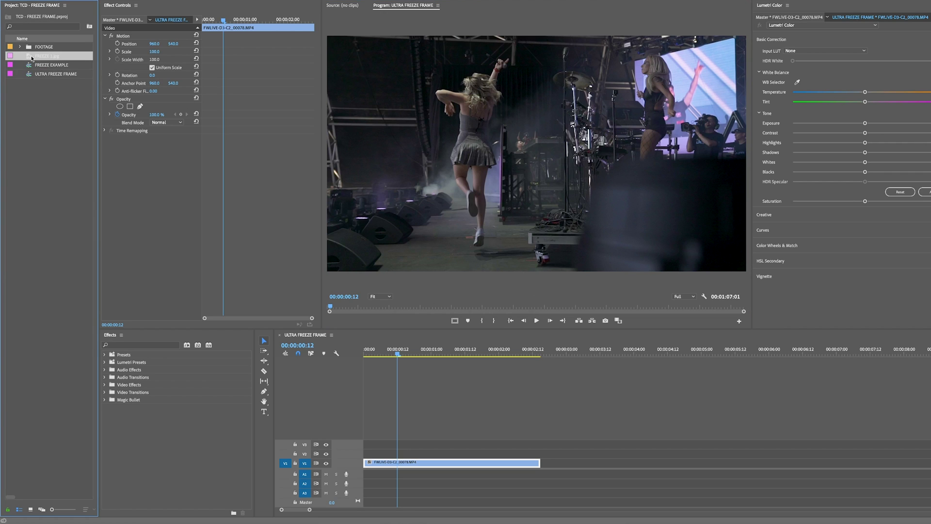
- Place FREEZE 1.jpg on V2 at 00:00:00:12 and trim it to about 10 frames
drag(277, 370, 393, 452)
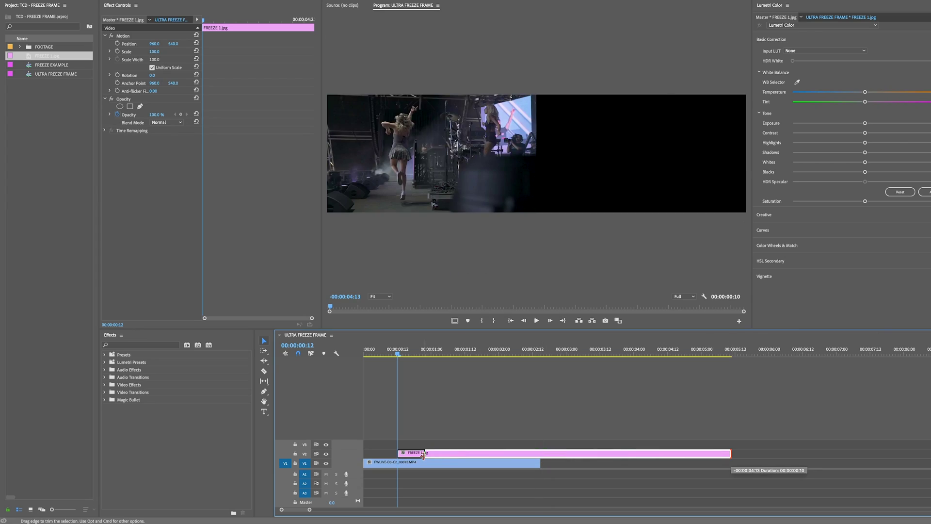
drag(423, 455, 421, 454)
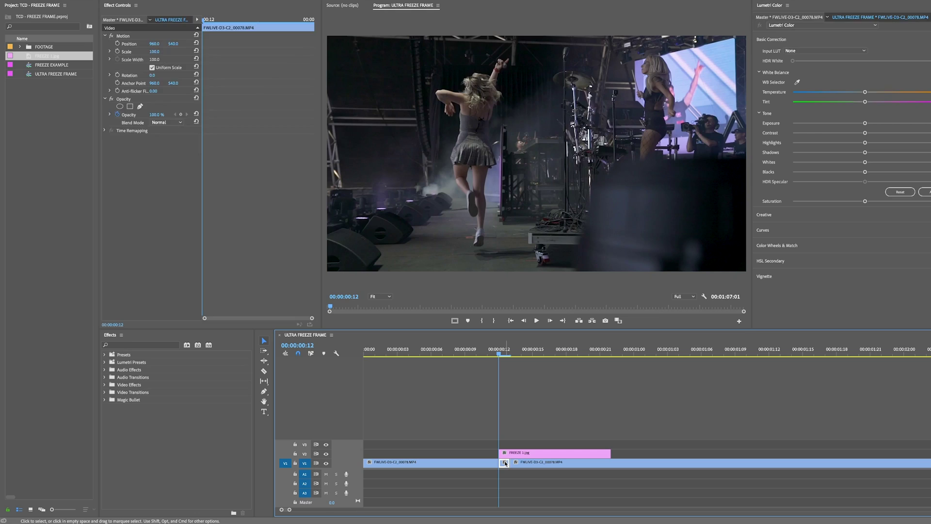
key(super+shift+a)
- Slide the remaining concert footage to start where the still ends, then play the edit
drag(519, 465, 620, 464)
click(450, 402)
key(Home)
key(space)
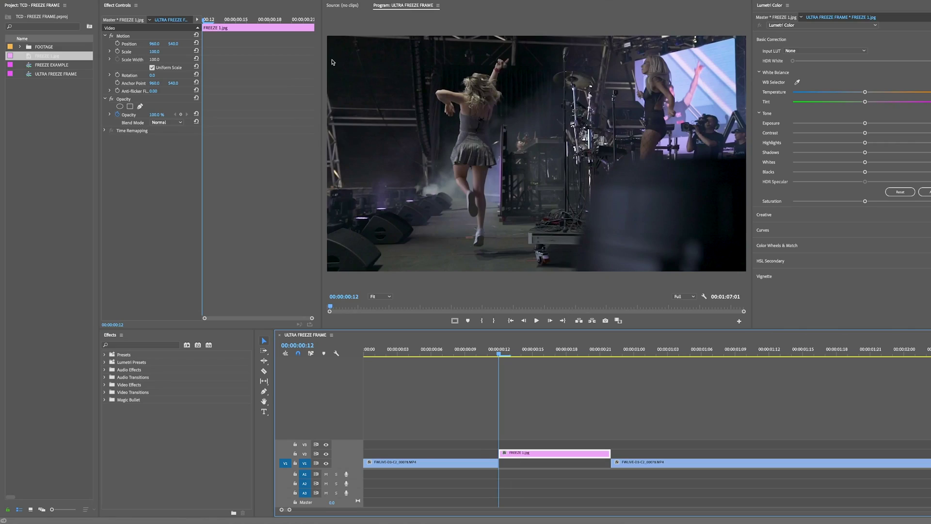
- Keyframe the still's Position and Scale, enlarging it to 124% and shifting it right and down
drag(321, 65, 347, 65)
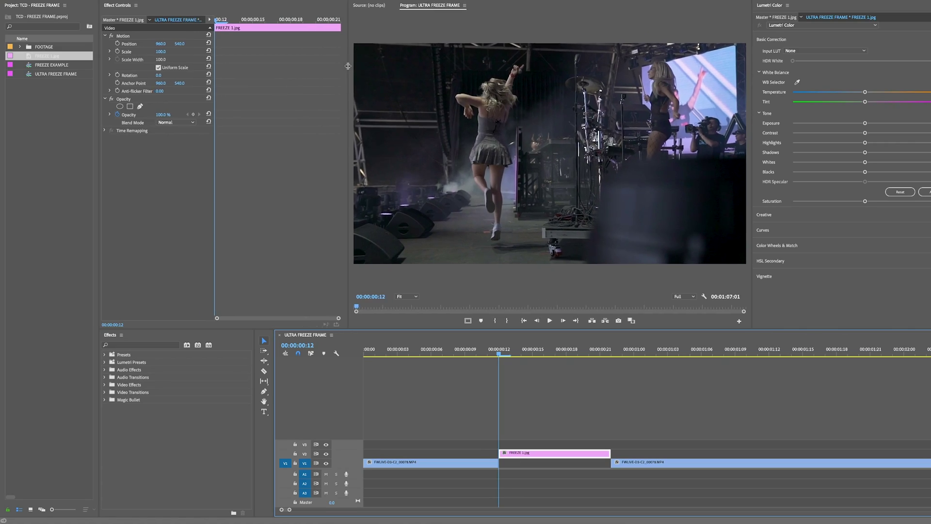
click(117, 44)
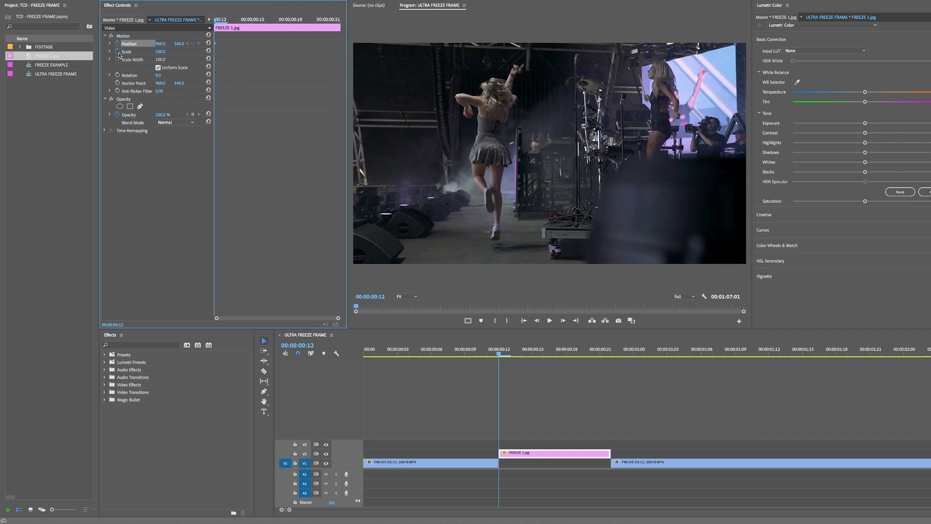
click(118, 51)
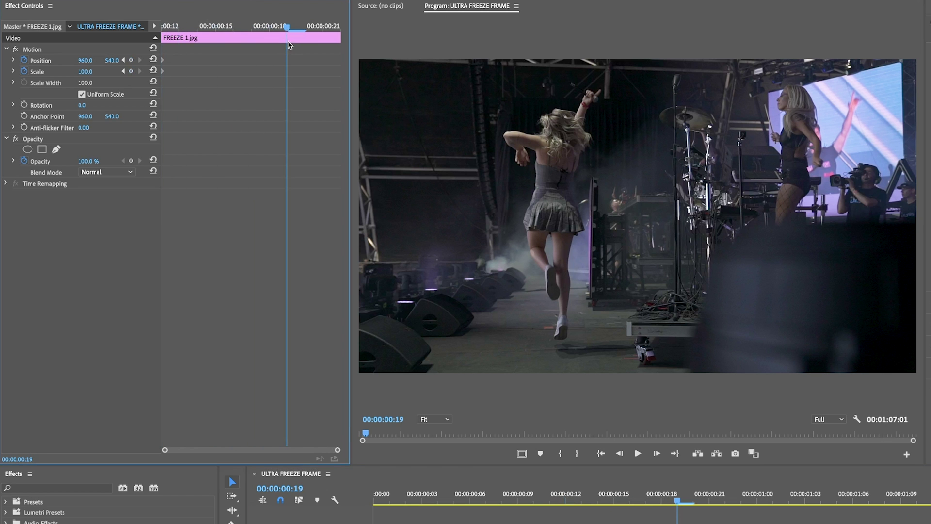
mouse_move(82, 75)
mouse_down()
mouse_move(96, 75)
mouse_move(80, 63)
mouse_up()
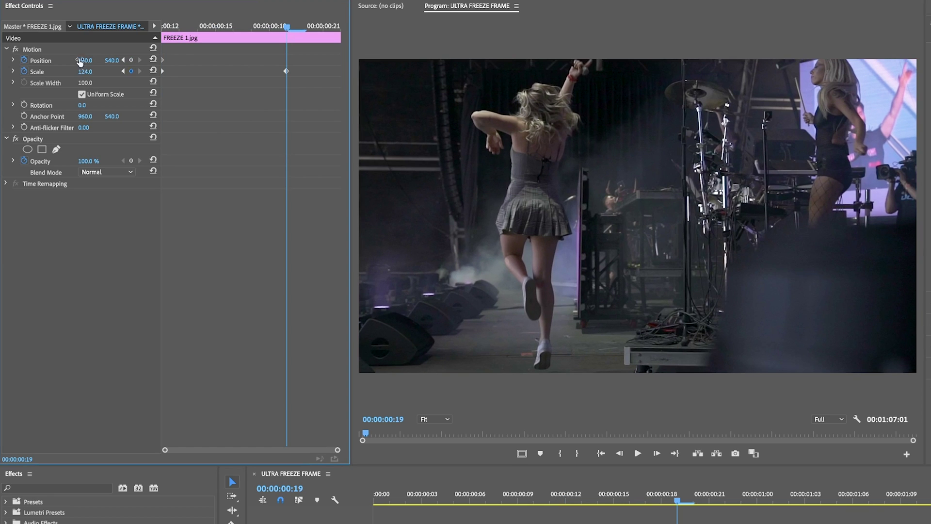
click(74, 53)
drag(524, 161, 563, 168)
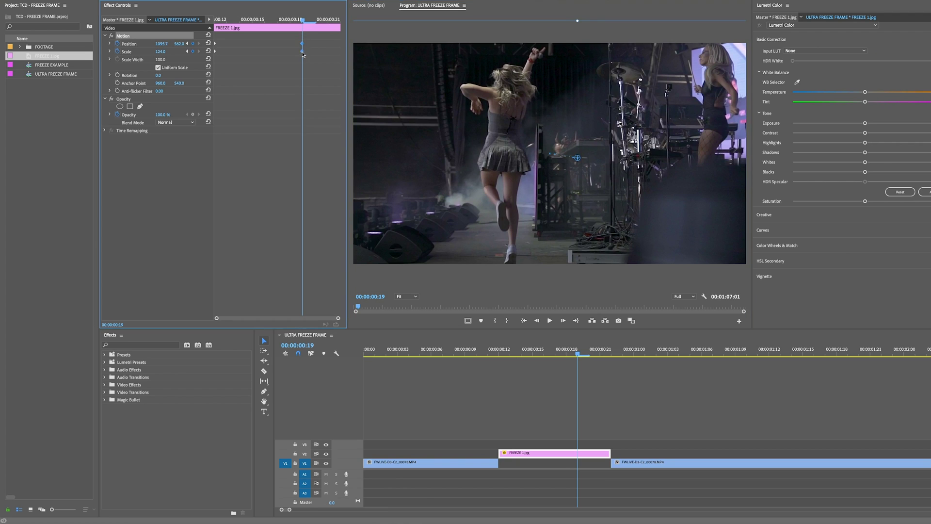
- Add reset keyframes at 00:00:00:21 returning Position to centre and Scale to 100
drag(302, 54, 317, 56)
key(minus)
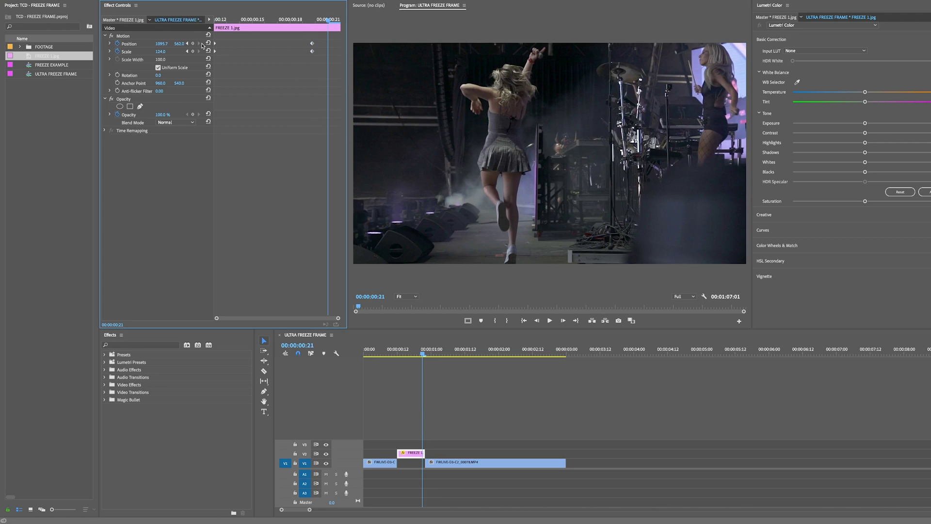
click(208, 43)
click(208, 50)
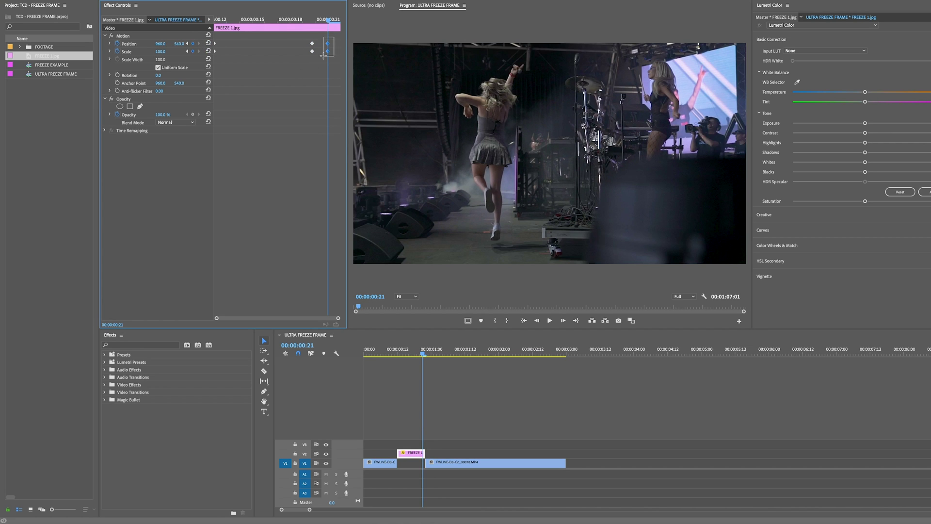
mouse_move(328, 55)
mouse_down()
mouse_move(340, 53)
mouse_move(315, 51)
mouse_up()
key(space)
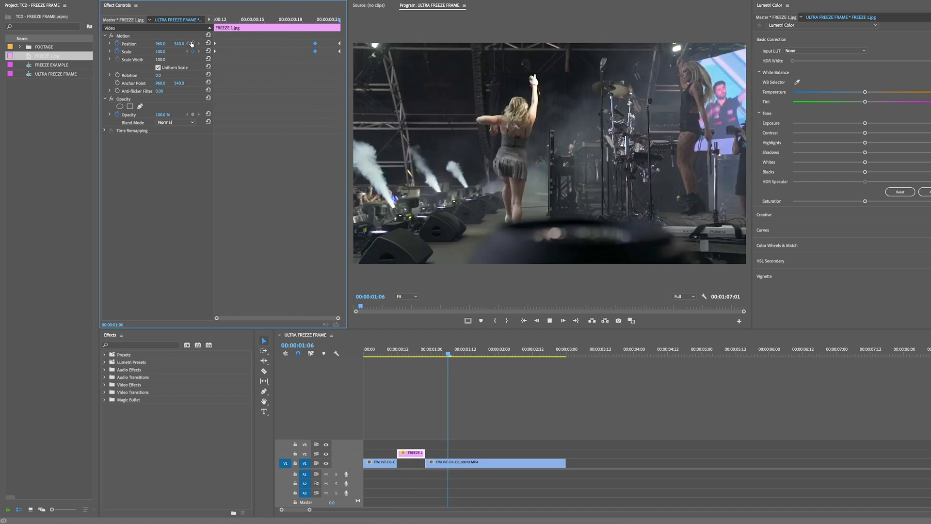
- Select all of the still's Position and Scale keyframes and review the freeze zoom
click(366, 354)
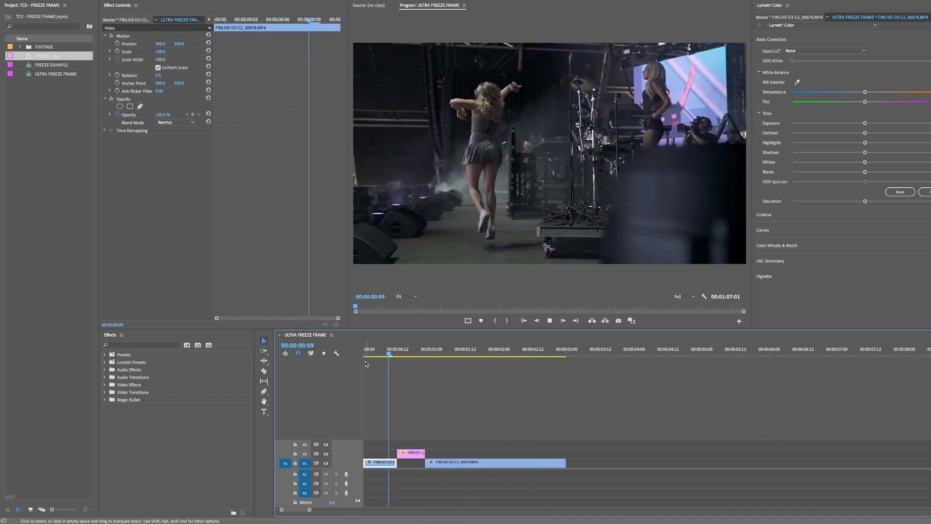
click(424, 350)
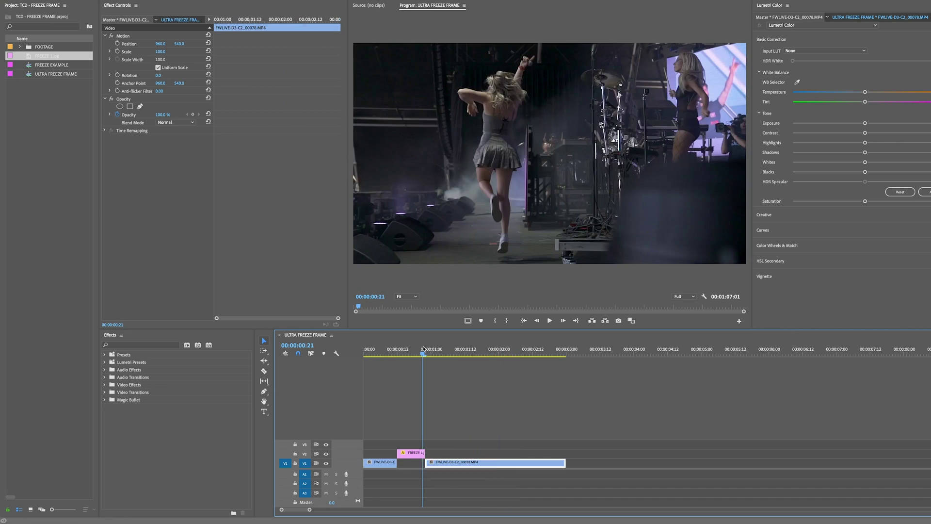
key(v)
click(426, 453)
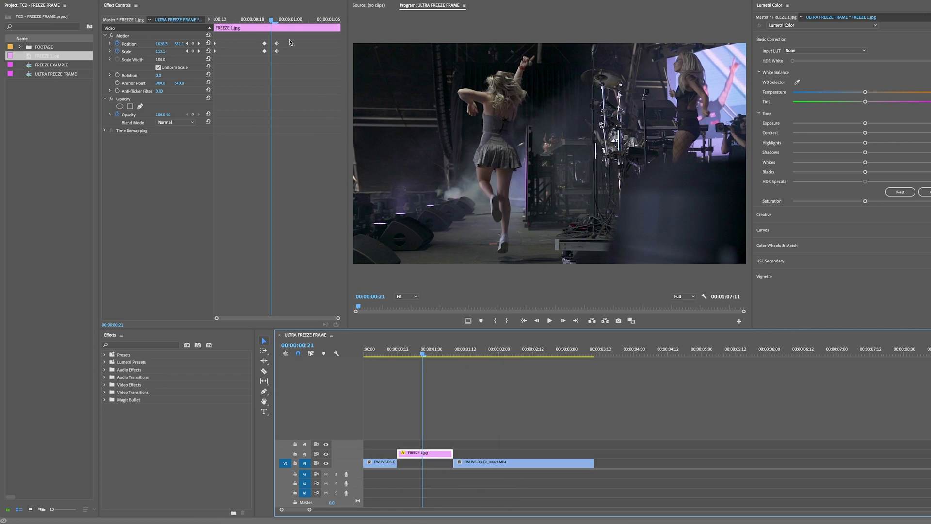
drag(290, 33, 250, 70)
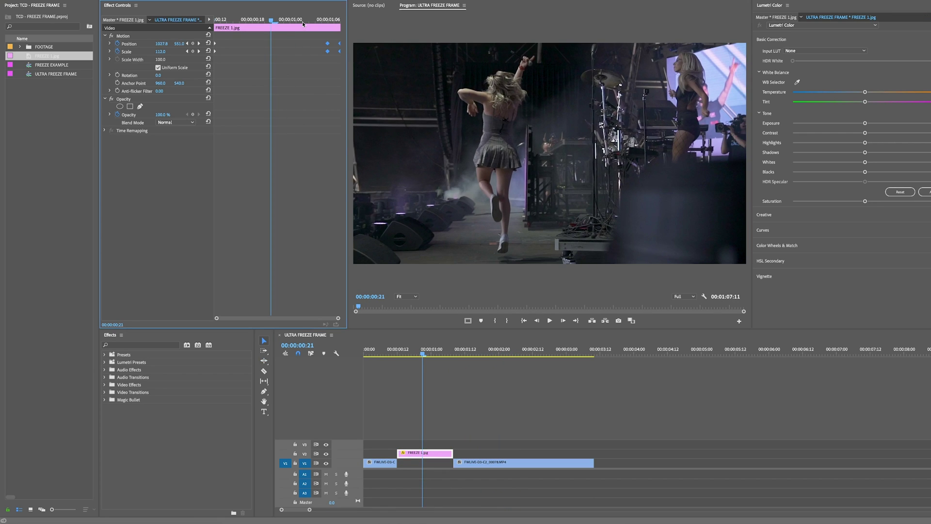
key(space)
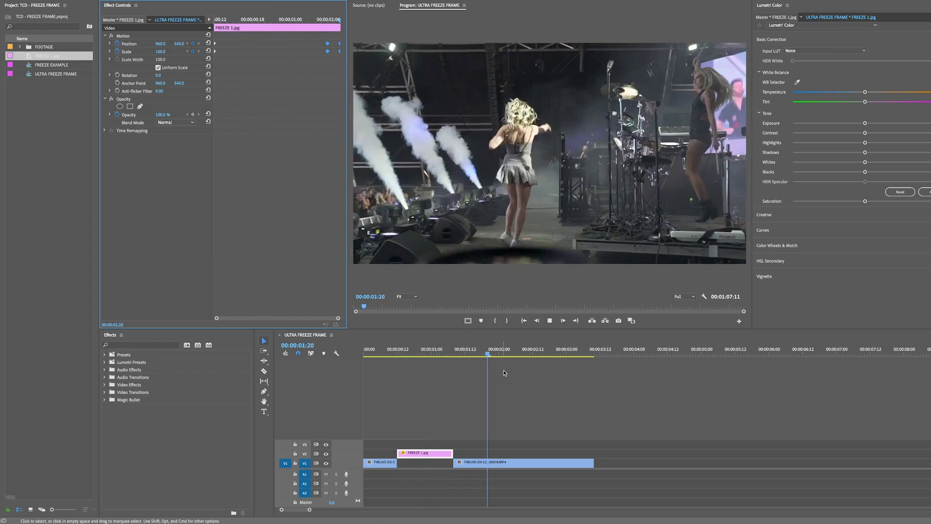
click(383, 353)
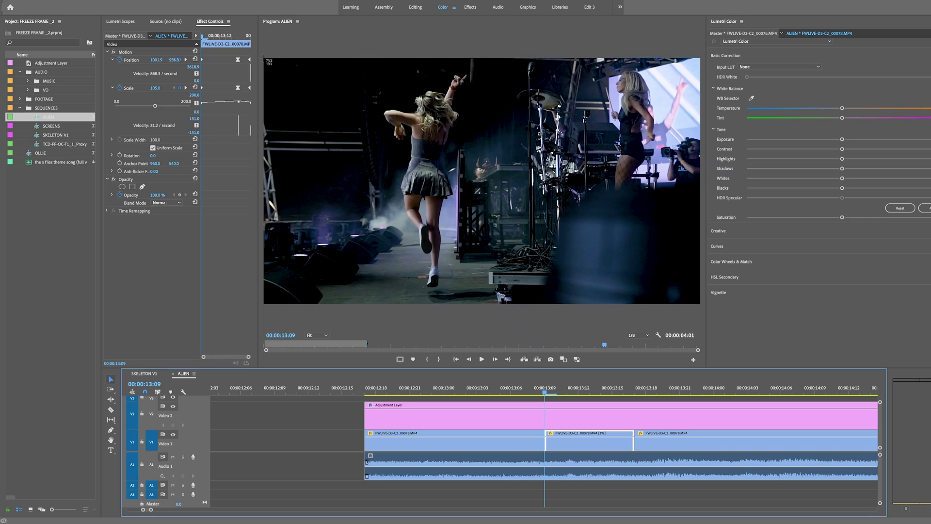
- Load the TCD - FREEZE FRAME project's ULTRA FREEZE FRAME sequence into the Timeline
drag(303, 92, 701, 305)
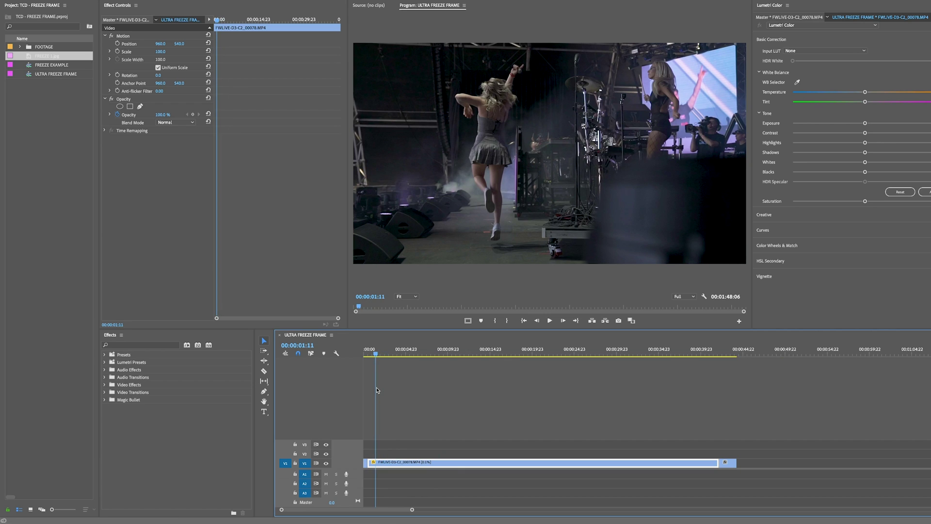
- Zoom in around the freeze point and razor-cut the V1 clip there
mouse_move(377, 390)
mouse_down()
mouse_move(413, 398)
mouse_move(388, 404)
mouse_up()
key(equal)
key(equal)
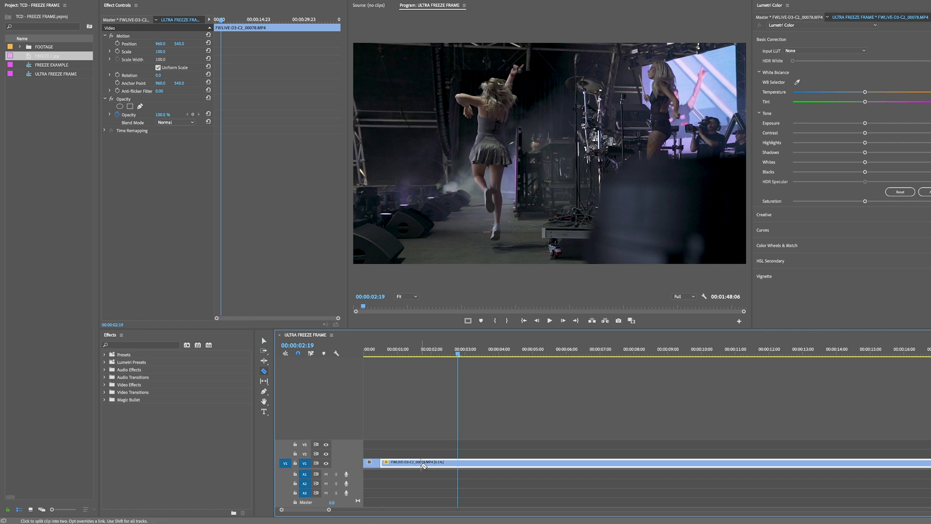
click(438, 463)
key(v)
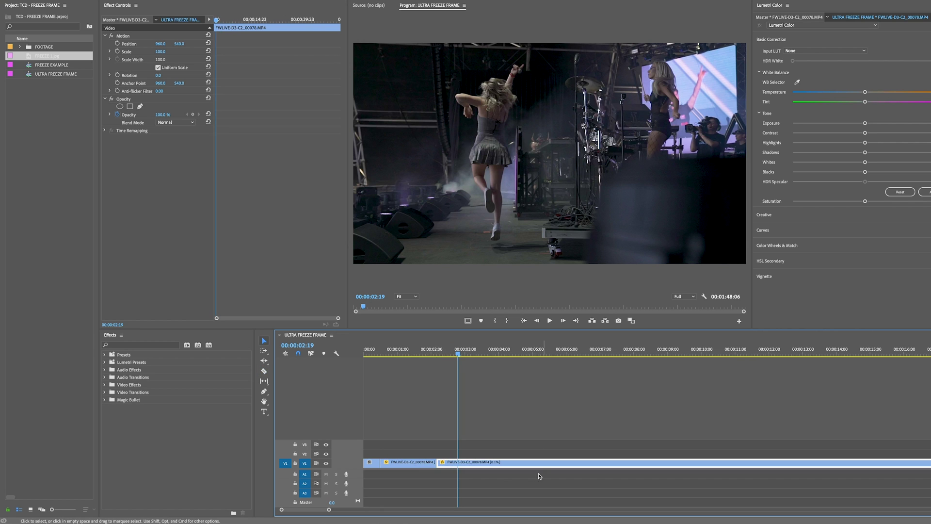
- Review the cut in playback, then zoom in closer and select the middle clip
click(467, 461)
key(space)
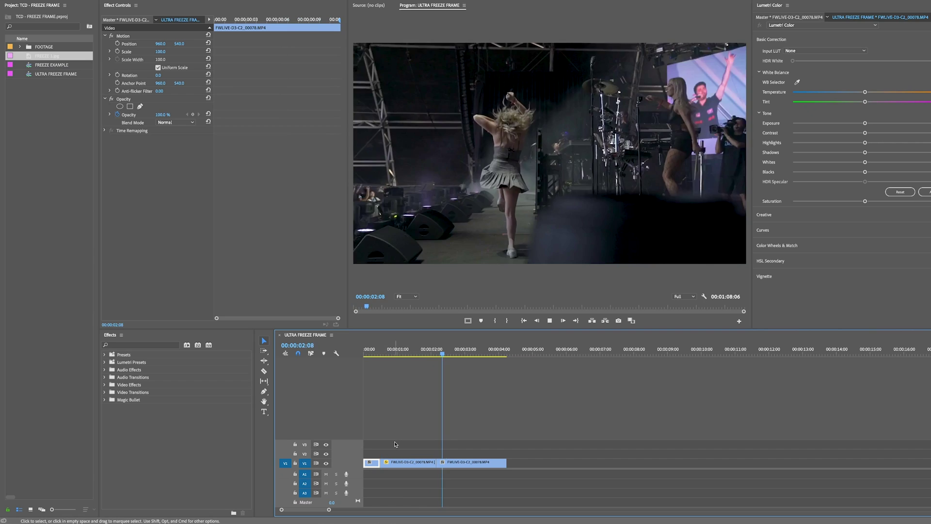
click(390, 350)
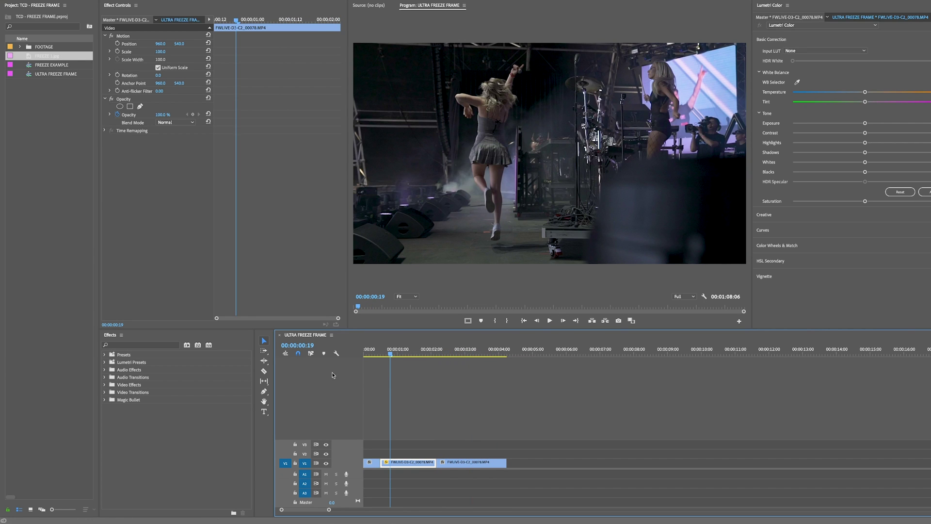
click(394, 435)
key(=)
click(416, 464)
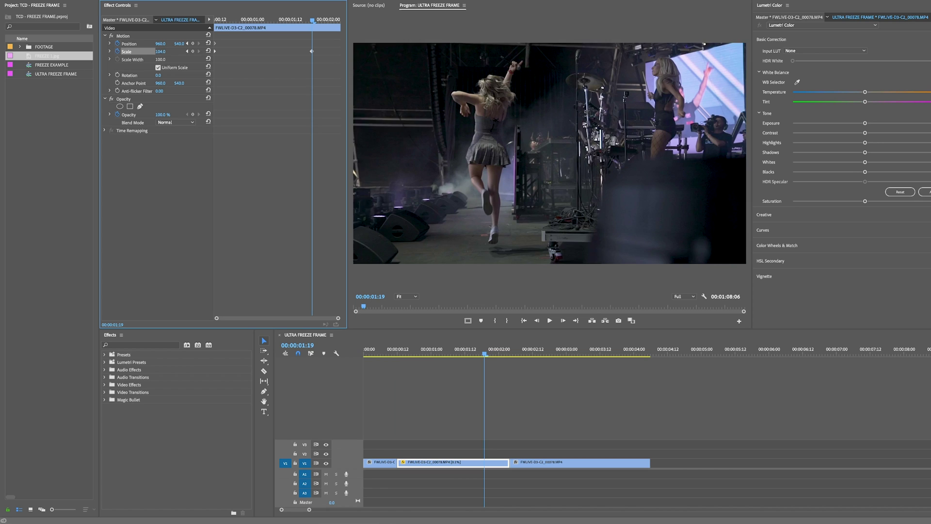
- Keyframe Position back to 960, 540 and Scale to 100 at 00:00:01:23, then preview the zoom
click(148, 35)
key(Right)
key(Right)
key(Right)
key(Right)
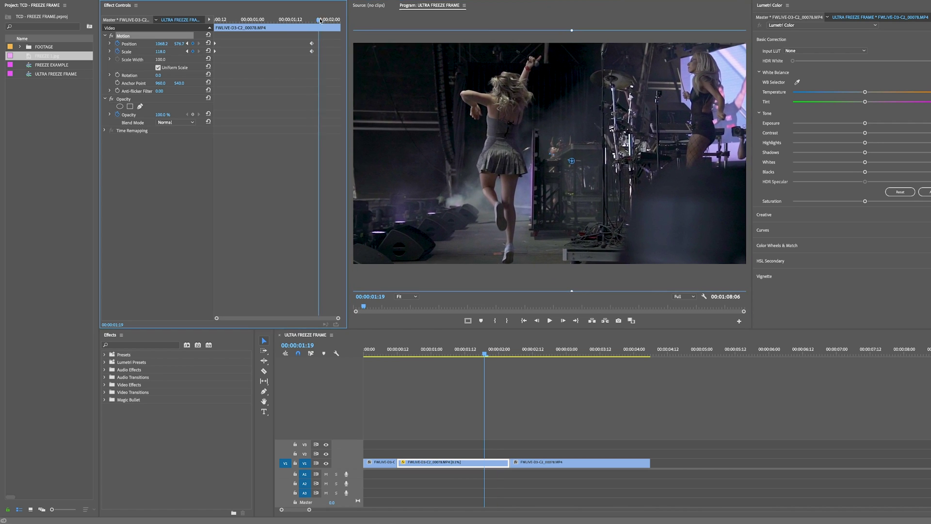
click(208, 43)
click(208, 51)
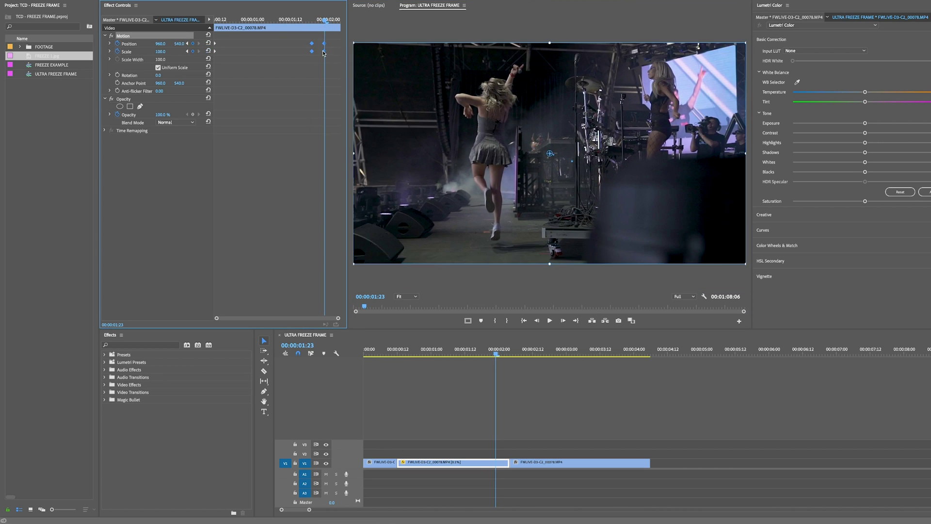
key(Up)
key(space)
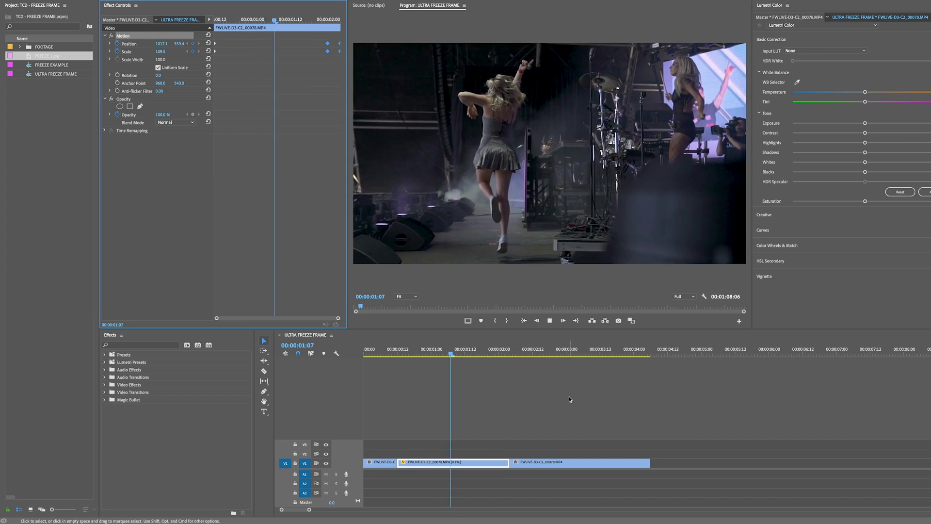
click(568, 396)
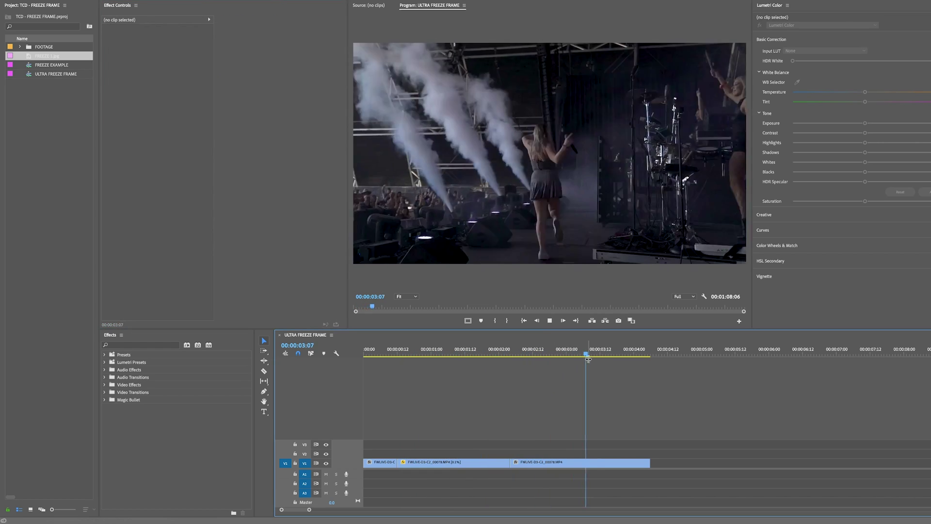
key(Up)
key(Up)
key(Up)
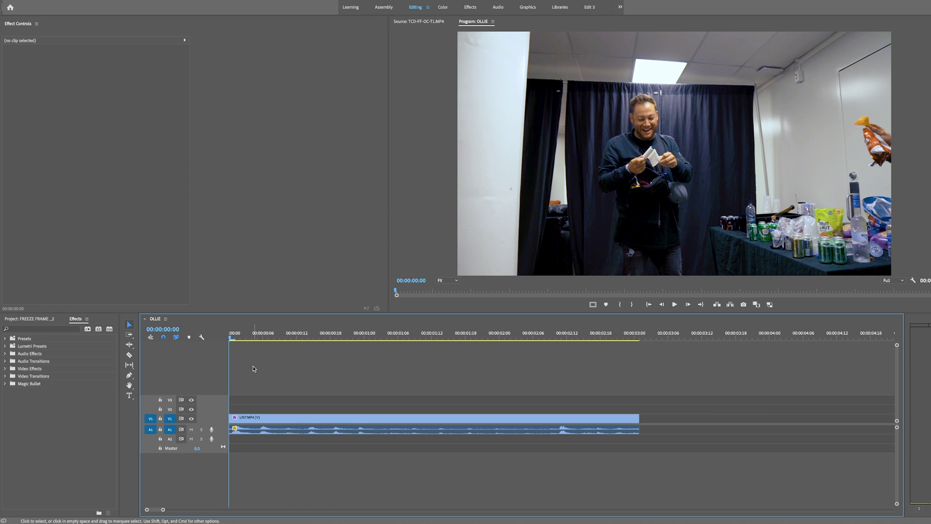
- Find the freeze moment near 00:00:01:16 in OLLIE and select the one-frame LINT.MP4 clip
key(space)
key(space)
click(354, 383)
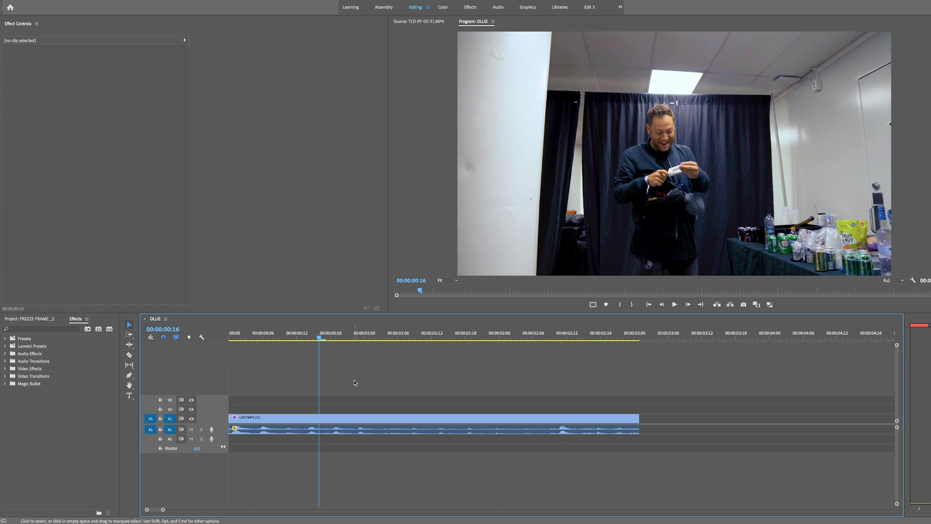
drag(359, 338, 452, 362)
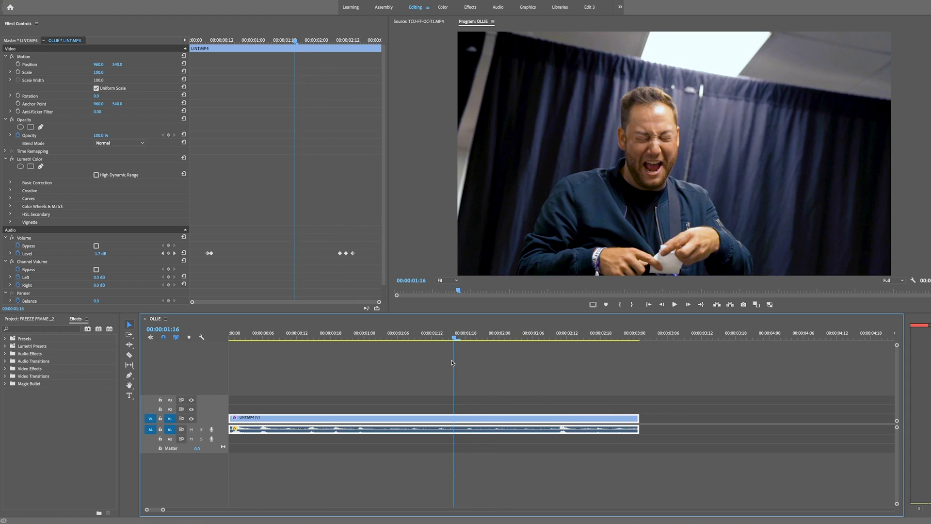
click(487, 362)
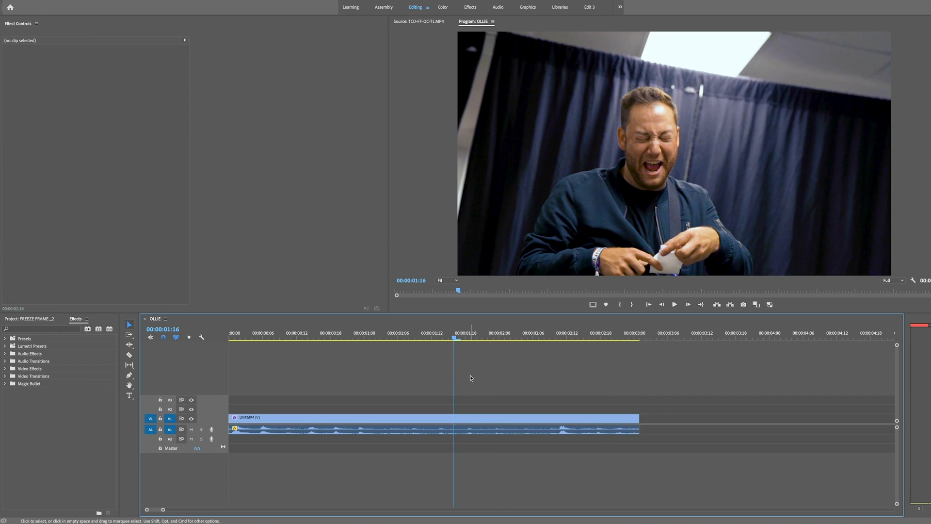
key(v)
click(457, 418)
- Slow the one-frame LINT.MP4 clip to 1% and ripple-trim its end at 00:00:02:09
key(super+r)
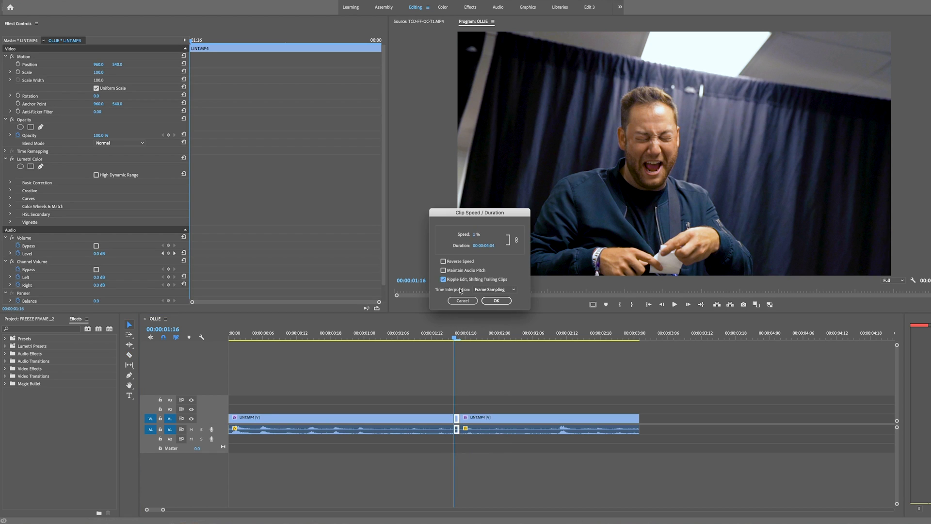
click(495, 301)
click(530, 380)
key(minus)
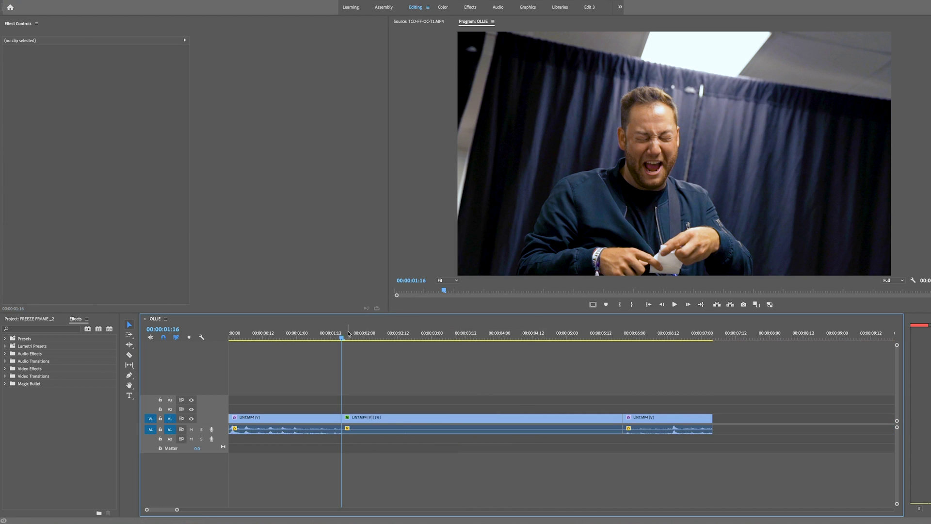
click(386, 418)
click(389, 339)
click(389, 339)
key(w)
- Check the neighbouring LINT.MP4 clips' keyframes, then start Position keyframing on the freeze clip
click(413, 372)
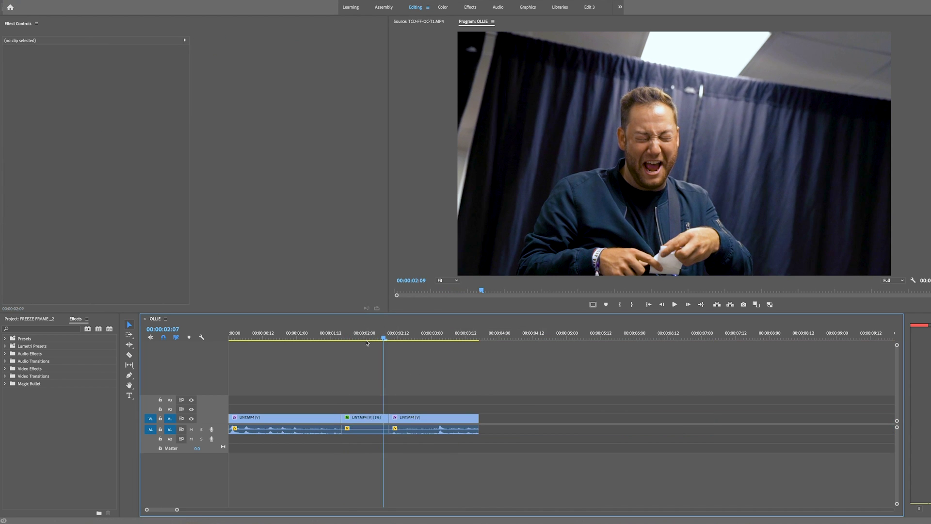
click(358, 343)
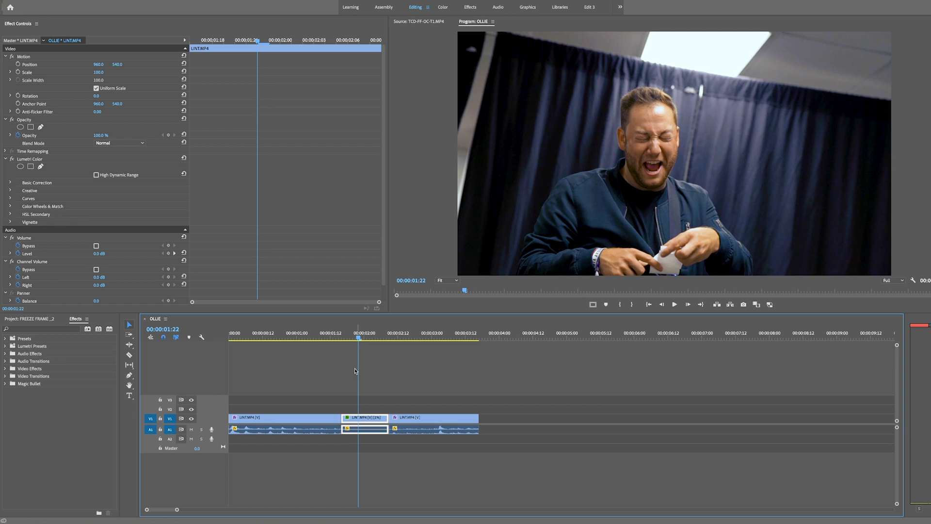
click(318, 422)
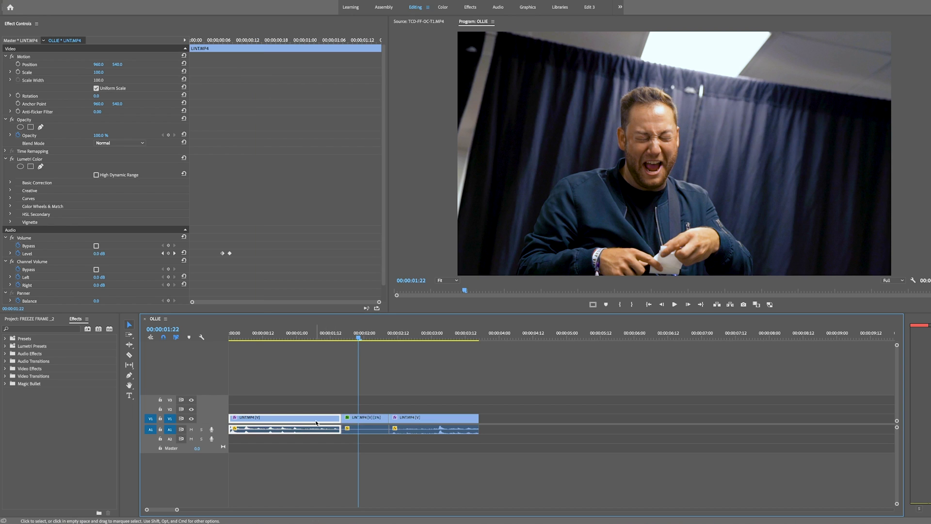
click(404, 421)
click(360, 421)
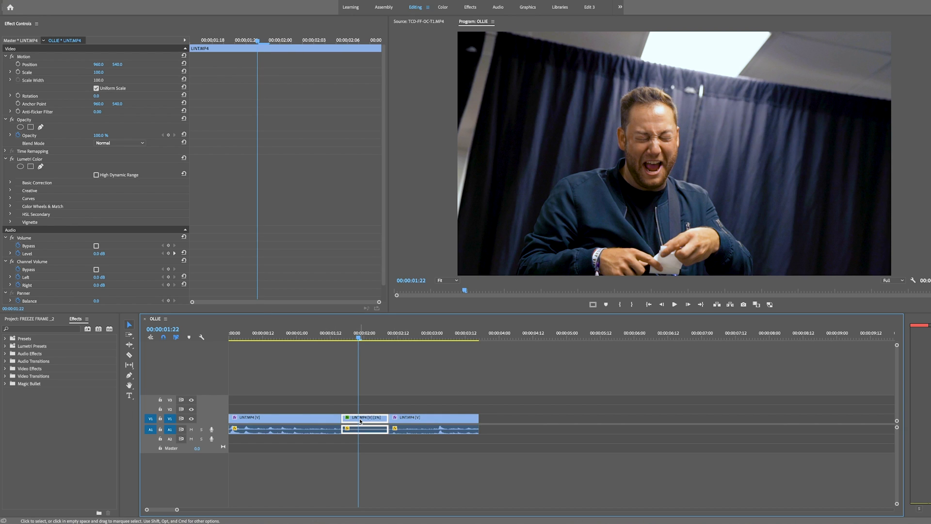
click(18, 64)
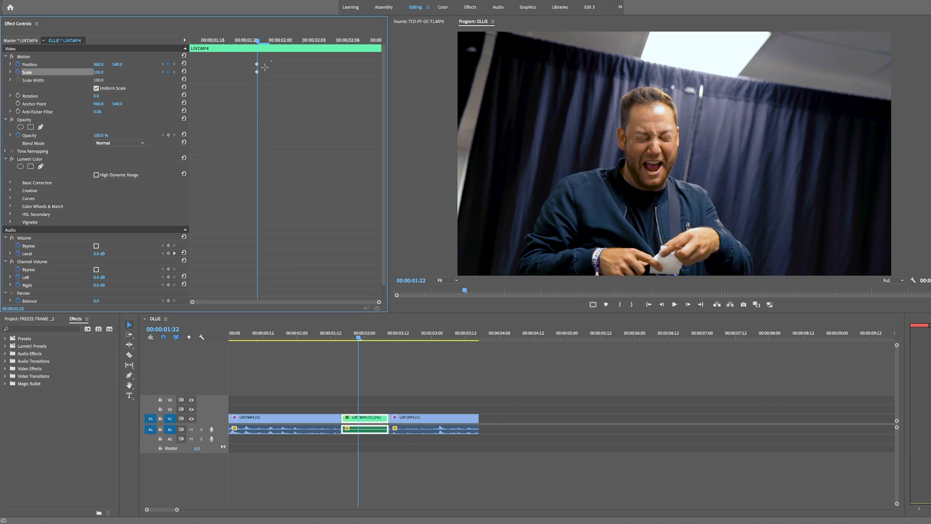
- Scale the OLLIE freeze frame to 112 and shift it right to reframe the face, with safe margins shown
drag(103, 75, 116, 75)
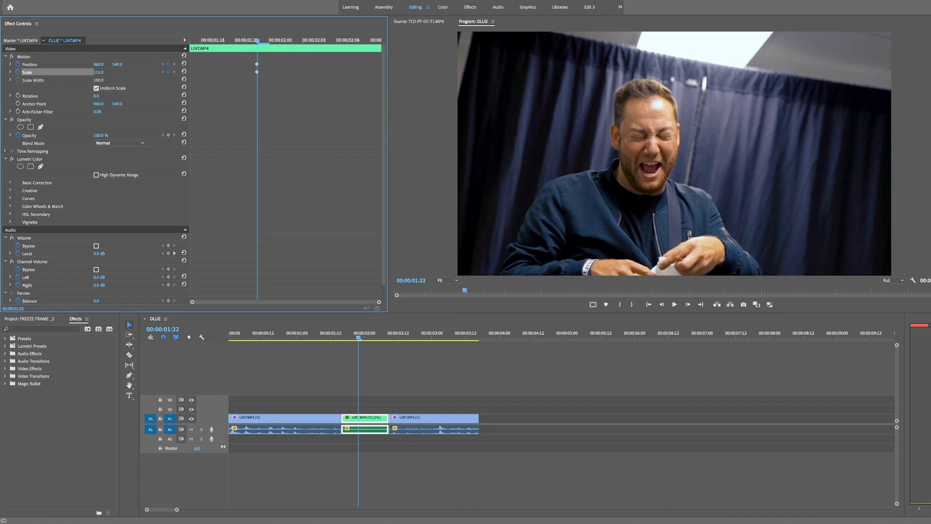
click(509, 138)
drag(509, 139, 532, 138)
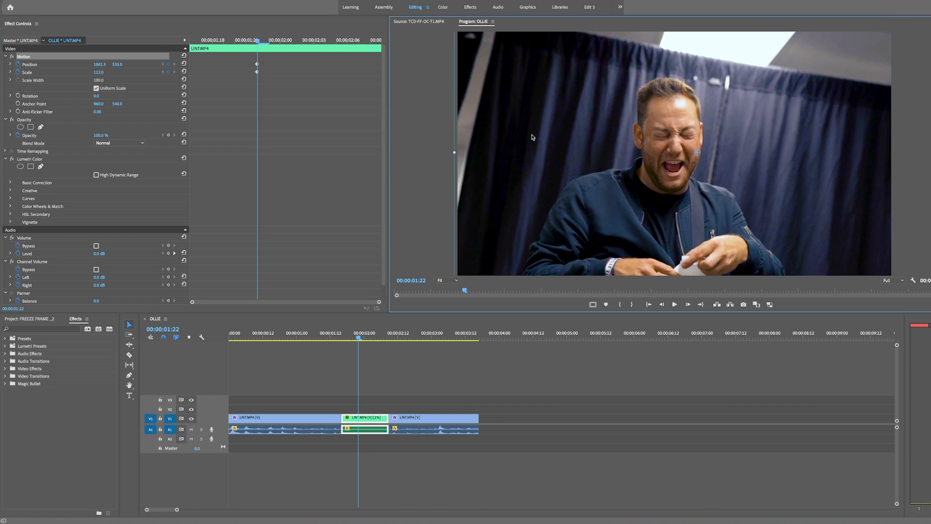
click(595, 304)
click(314, 135)
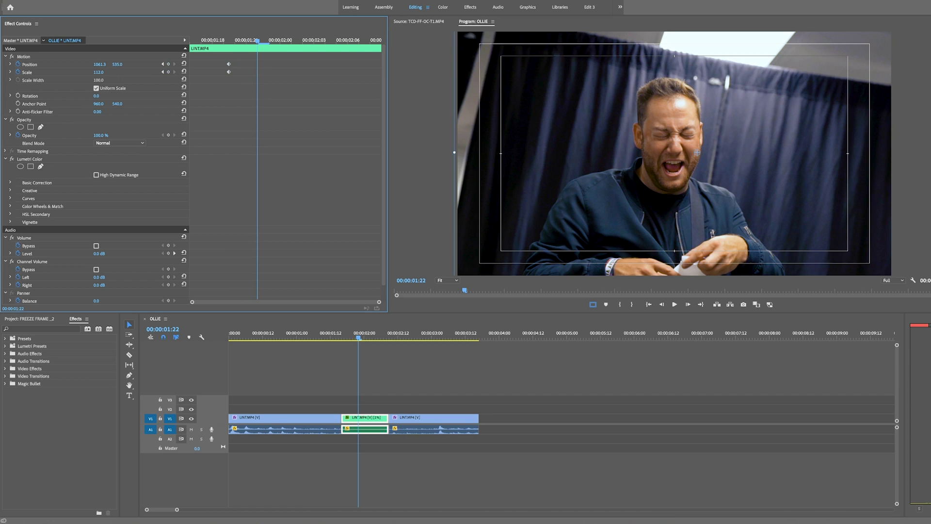
- Keyframe Scale to 118 and move the zoom keyframes later to 00:00:02:08
drag(99, 72, 136, 74)
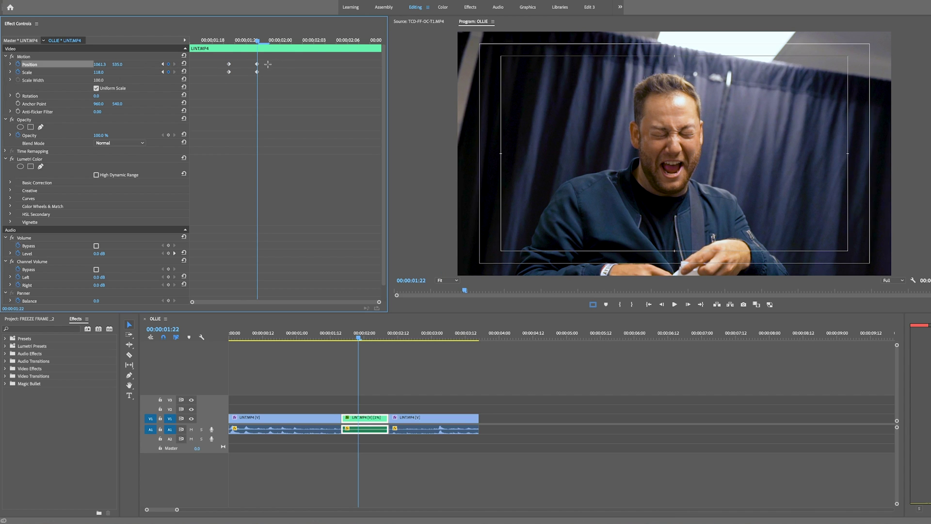
drag(258, 73, 374, 78)
drag(257, 41, 371, 41)
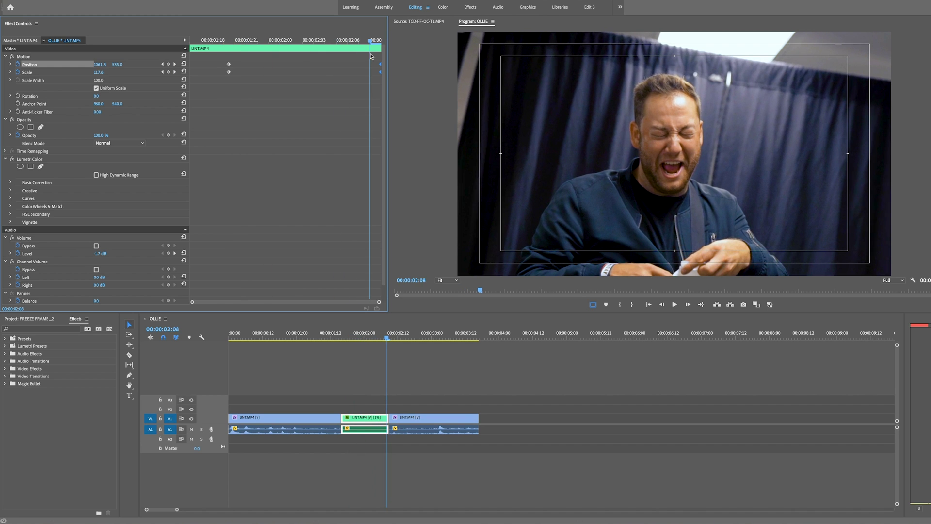
- At 00:00:02:01, zoom the freeze to Scale 177.4 and shift the frame down to centre his face
click(291, 41)
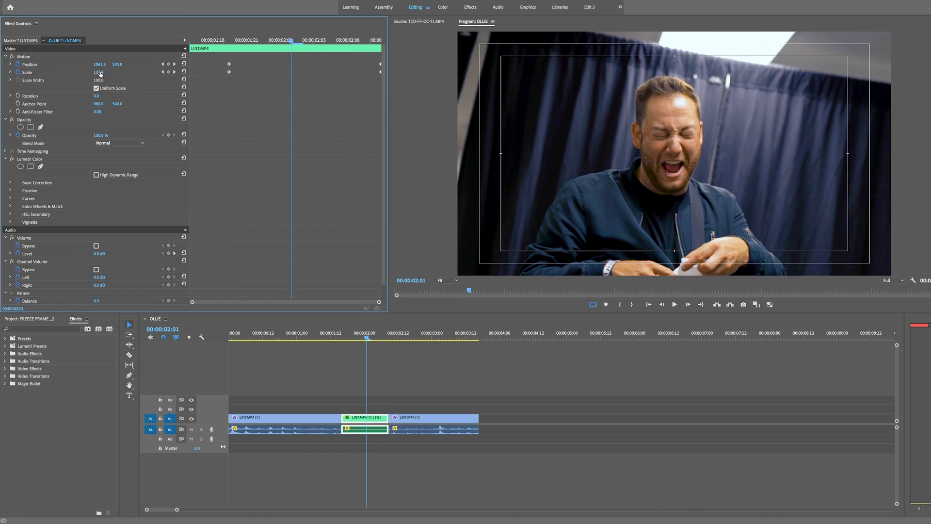
drag(98, 72, 129, 72)
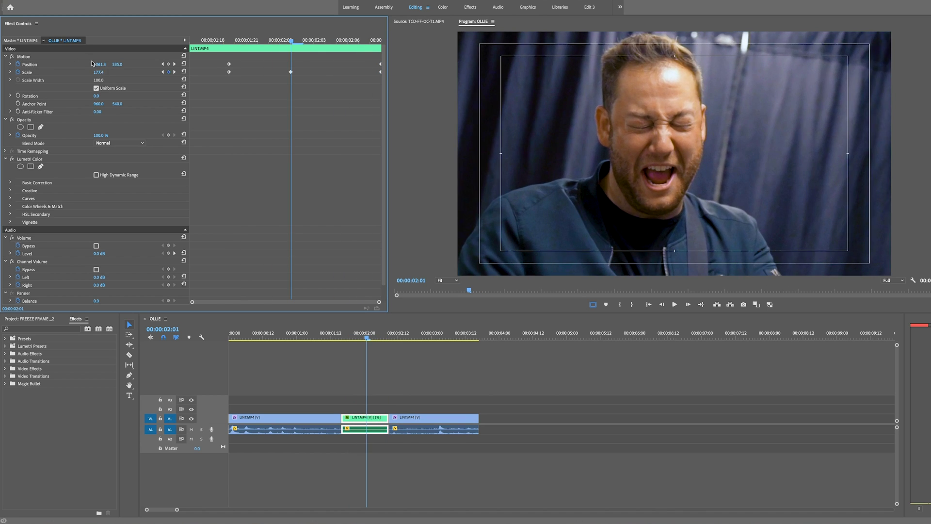
mouse_move(612, 162)
mouse_down()
mouse_move(580, 158)
mouse_move(577, 167)
mouse_move(615, 178)
mouse_up()
click(247, 42)
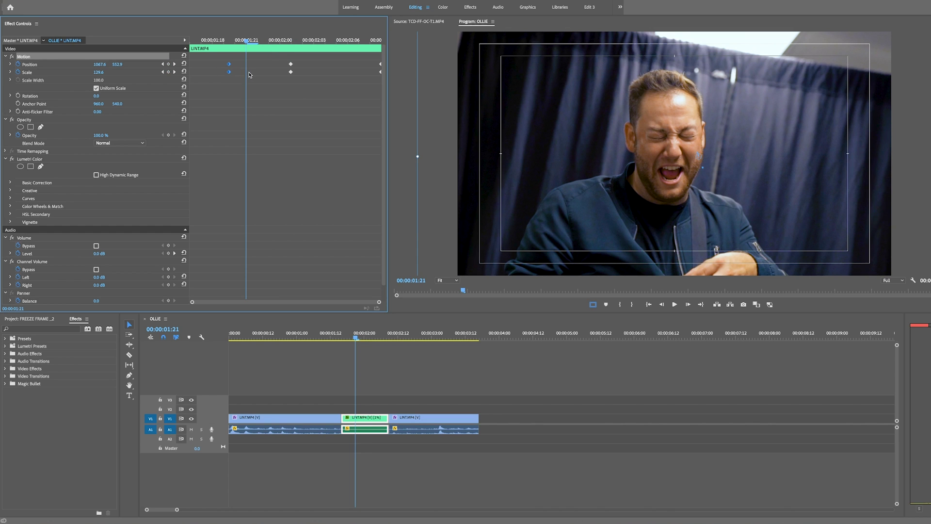
- Paste the Position/Scale keyframes onto the first OLLIE clip's last frame, matching the freeze's Scale 112
click(331, 335)
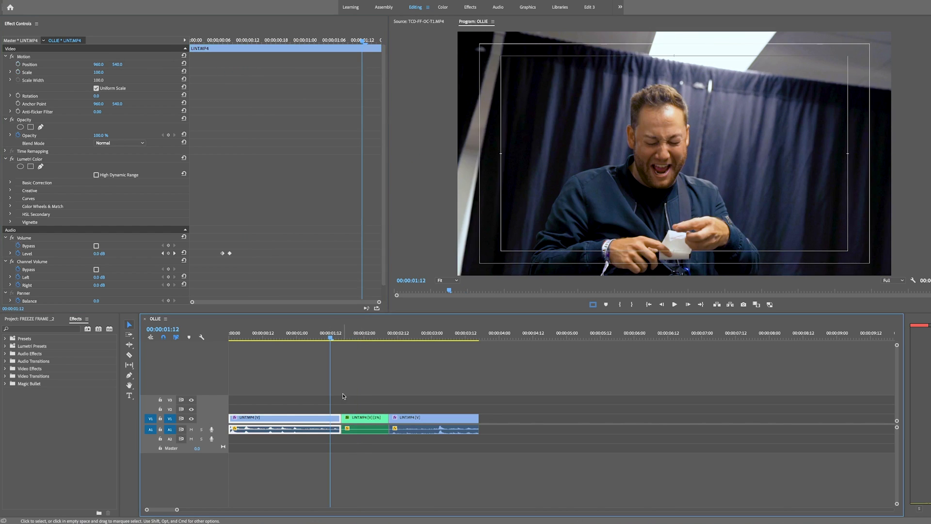
click(18, 69)
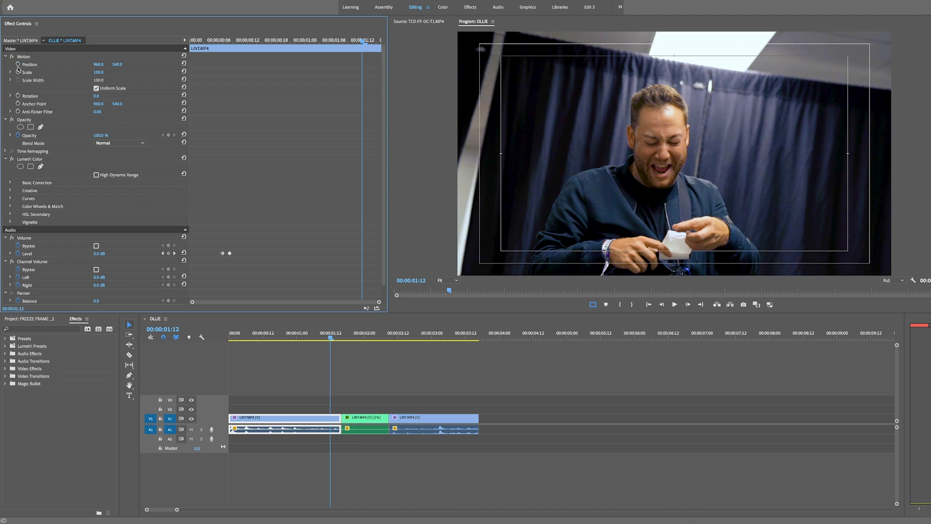
key(ctrl+v)
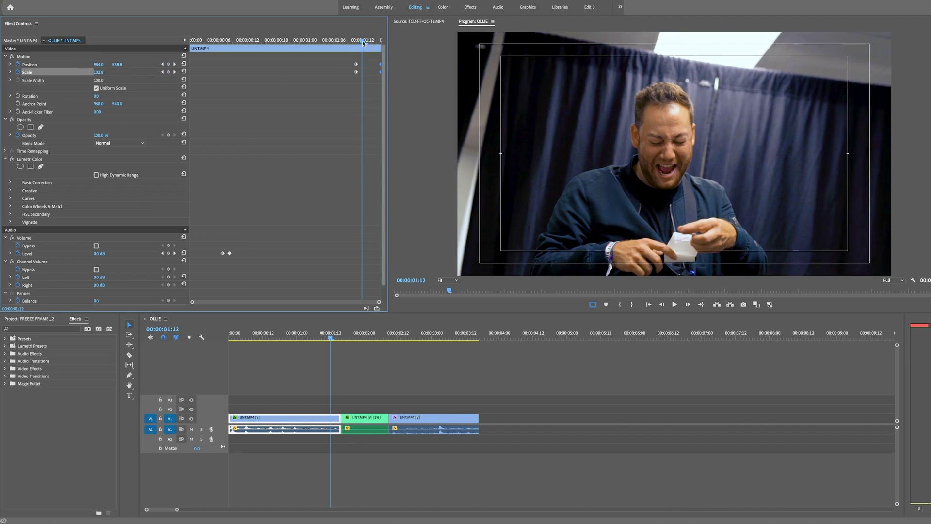
key(Down)
key(Right)
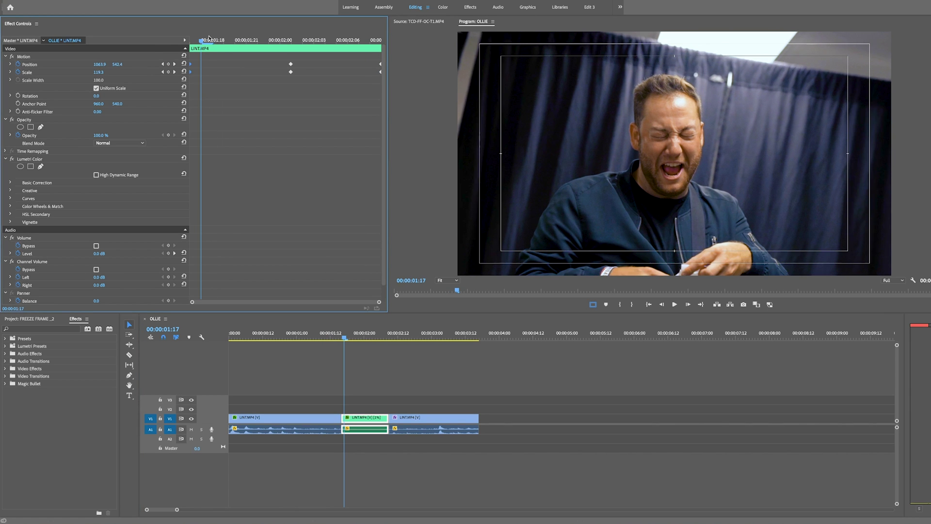
key(Left)
- Replay the lead-in and drag the freeze clip's zoom keyframes later
click(313, 335)
key(space)
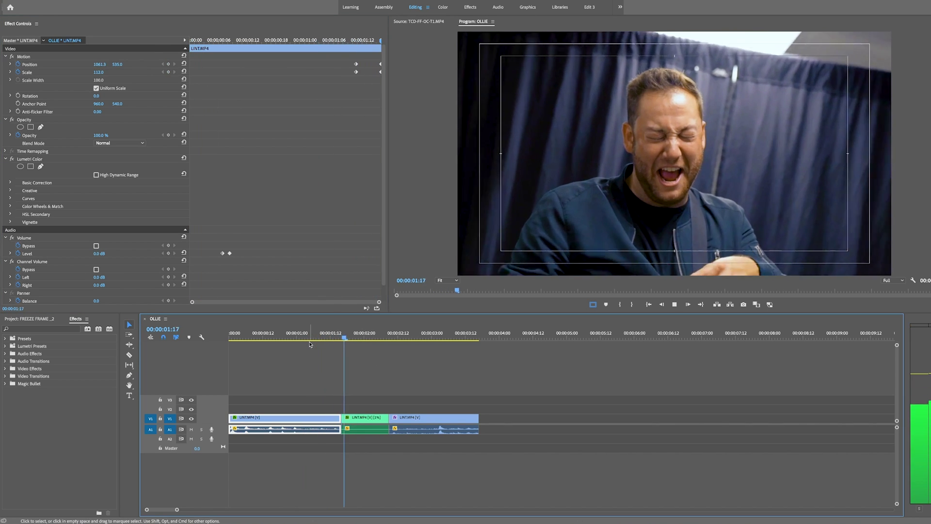
drag(320, 341, 343, 351)
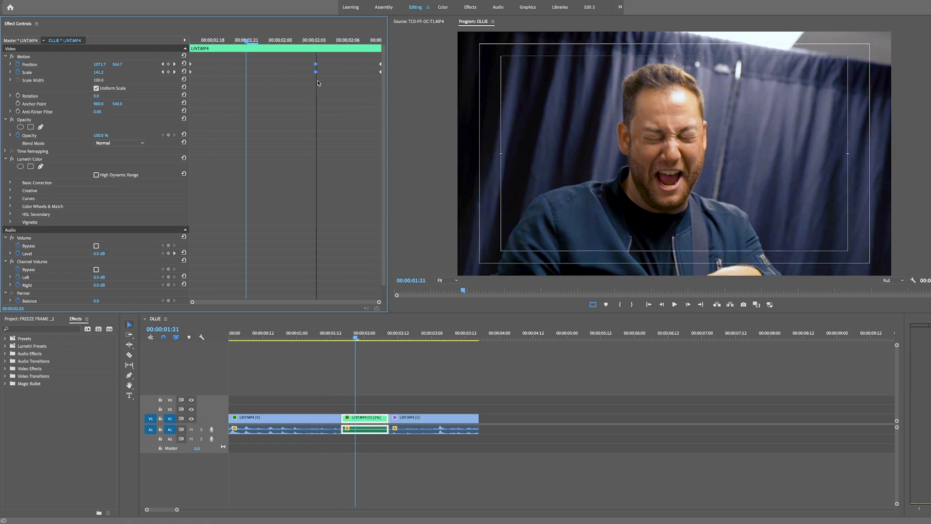
drag(291, 72, 345, 86)
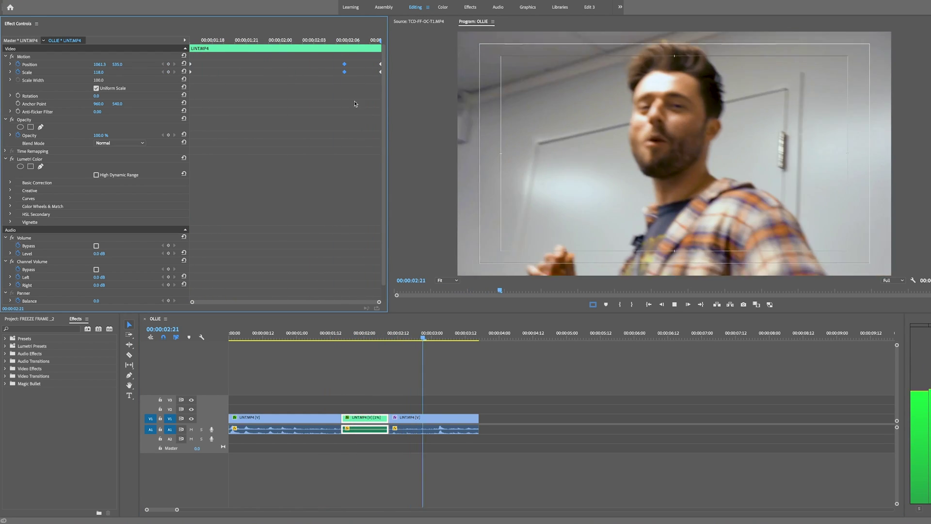
click(413, 423)
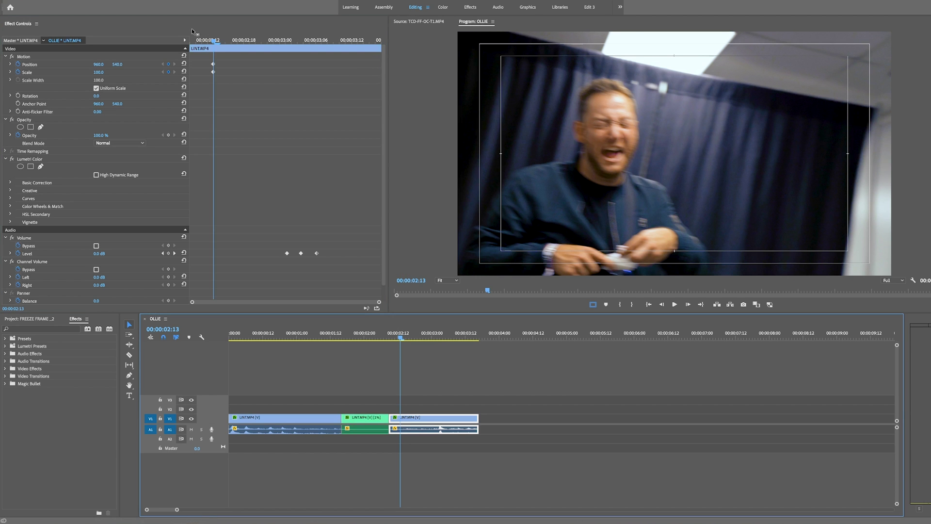
- Paste the zoom keyframes onto the third OLLIE clip's first frame, play through the freeze, then deselect
click(193, 41)
key(ctrl+v)
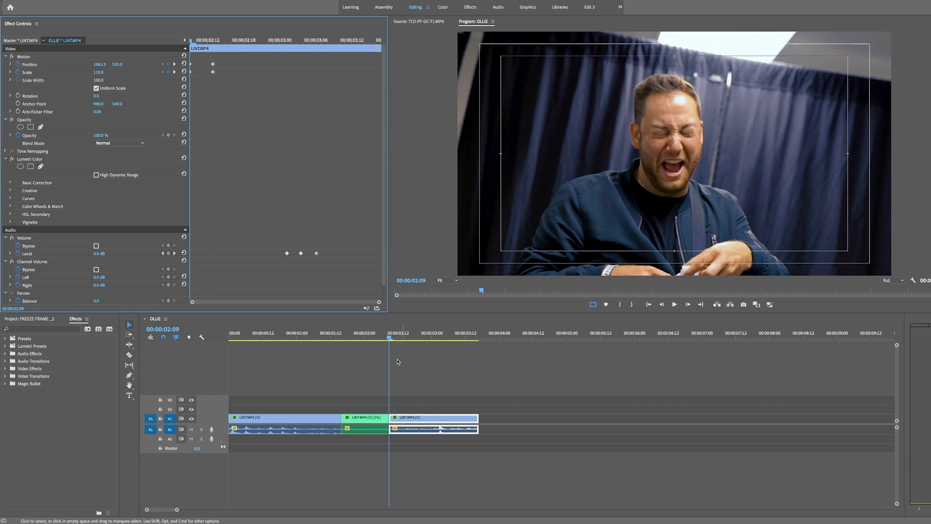
drag(389, 335, 316, 335)
key(space)
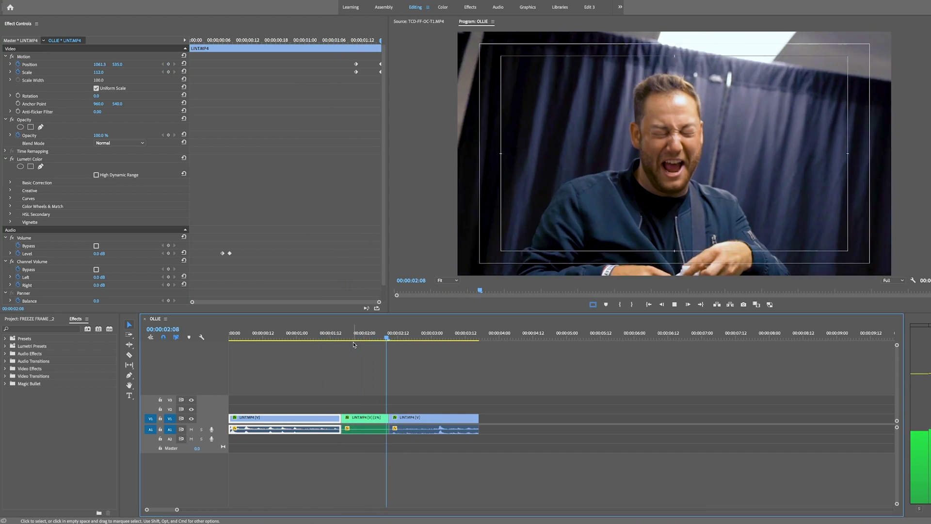
click(287, 345)
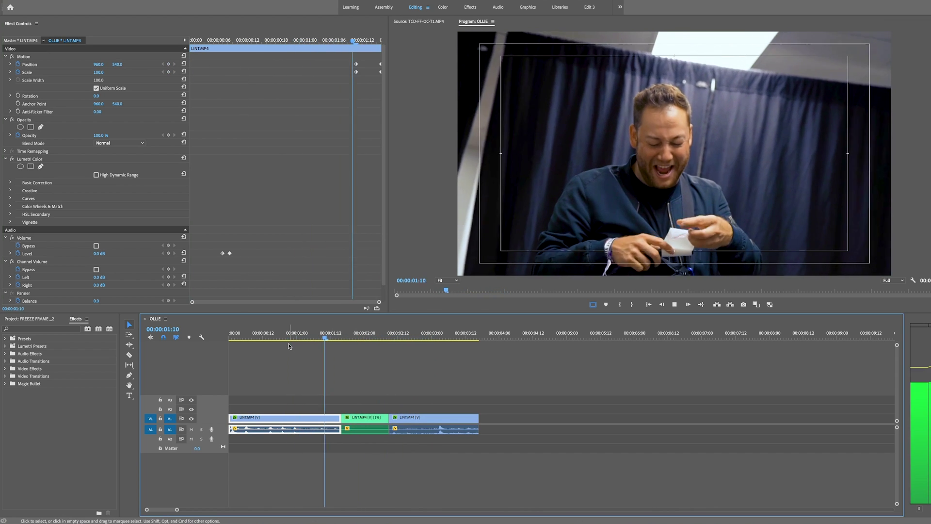
click(344, 336)
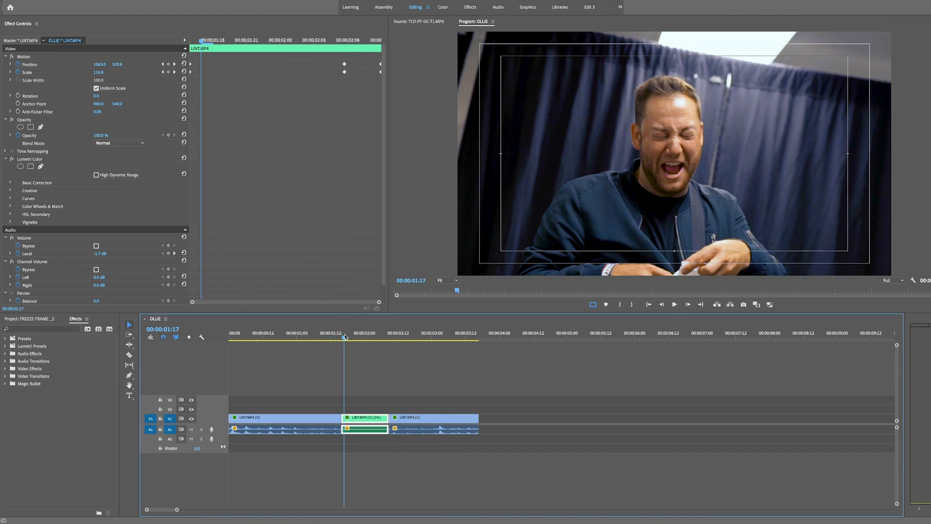
click(360, 382)
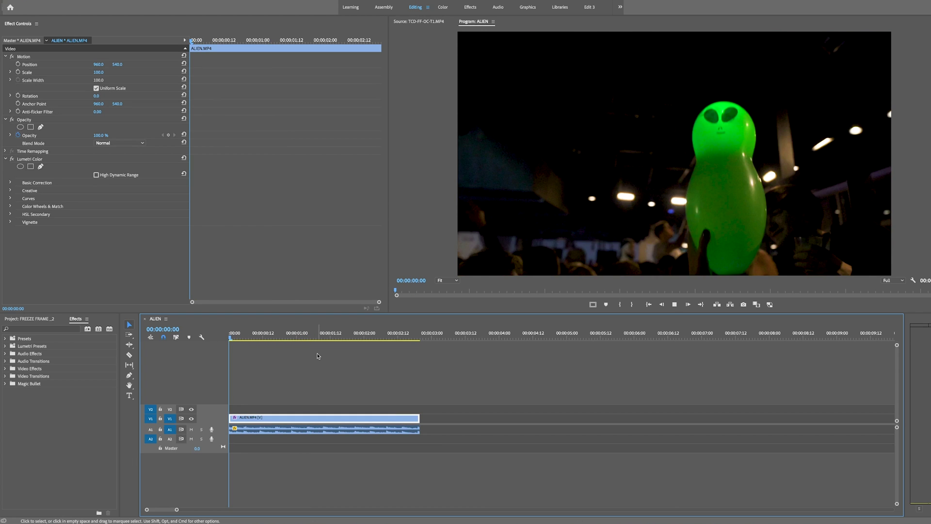
- Play the ALIEN clip, then paste a Position keyframe at the 01:12 Scale keyframe to raise the alien
key(space)
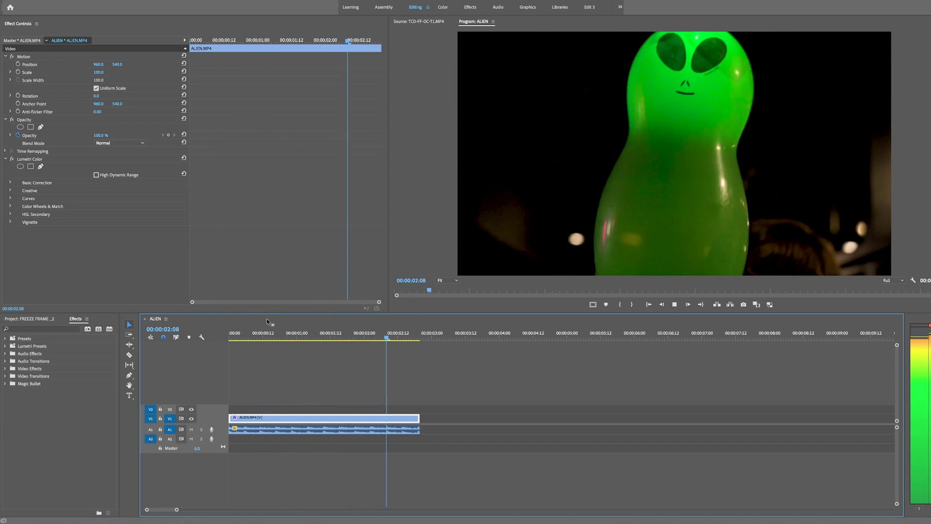
click(302, 336)
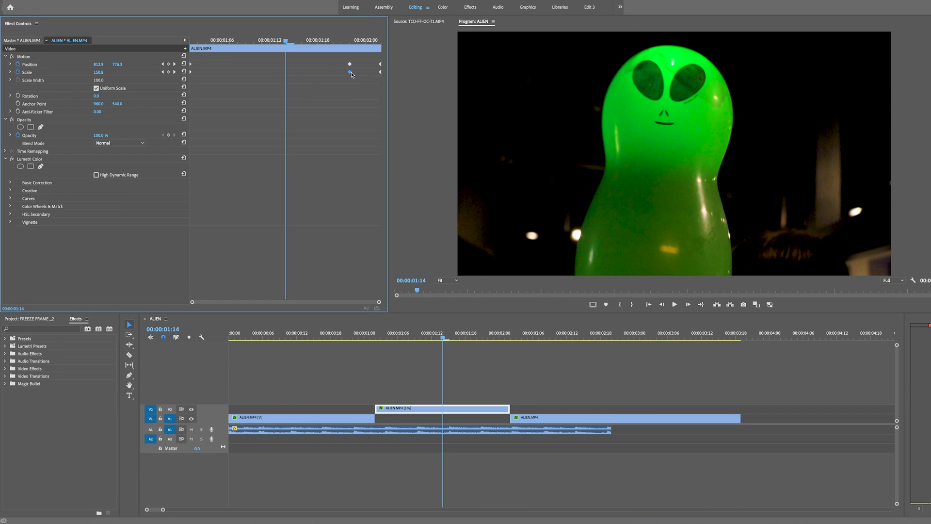
click(273, 47)
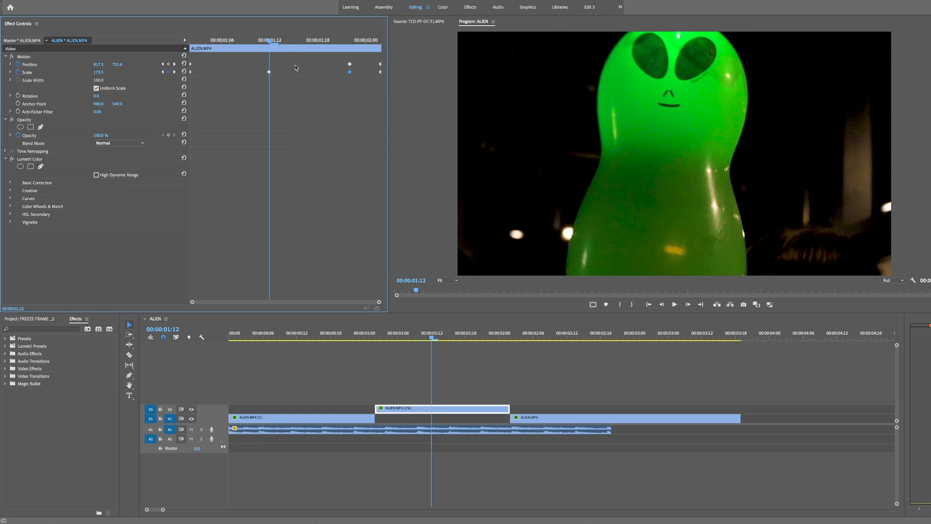
key(ctrl+v)
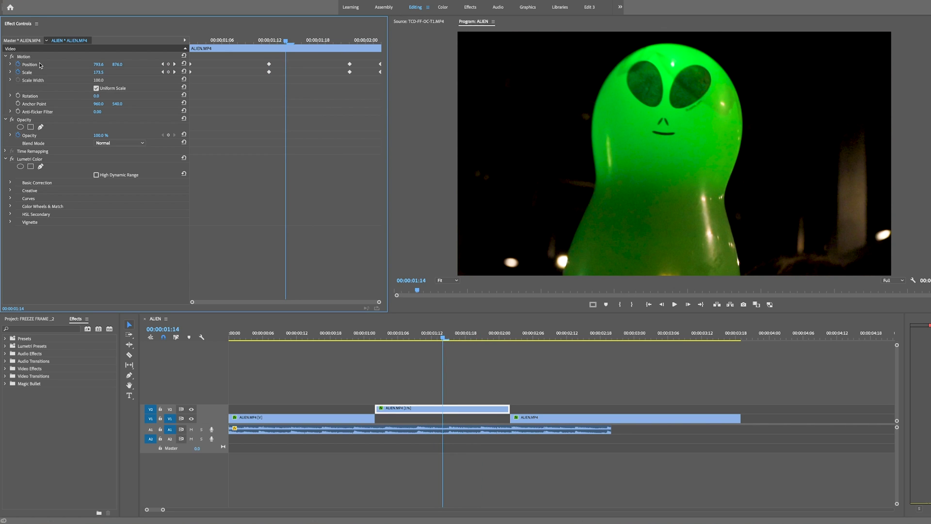
- Add Position keyframes every two frames through 01:20, jolting the alien right, left and up; play the shake
drag(604, 87, 573, 89)
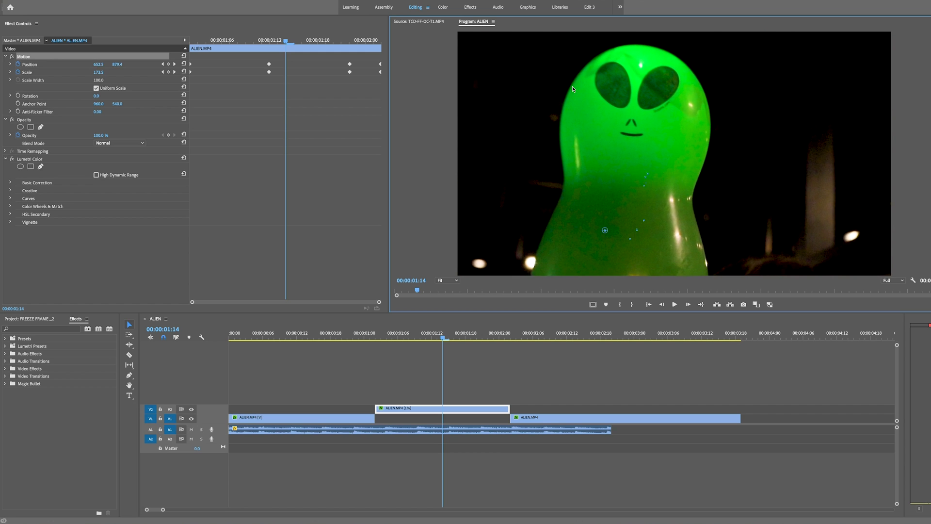
drag(286, 41, 302, 40)
drag(631, 170, 701, 160)
click(317, 41)
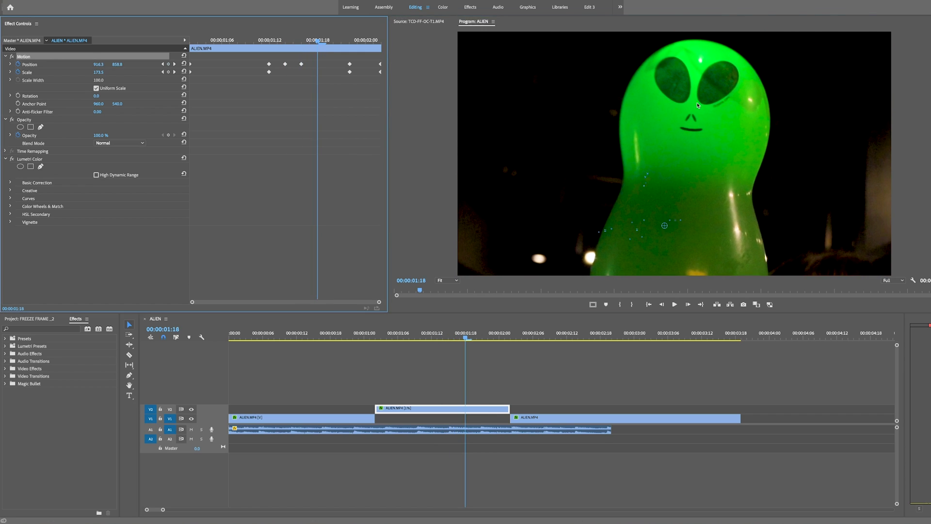
drag(697, 105, 666, 119)
click(333, 43)
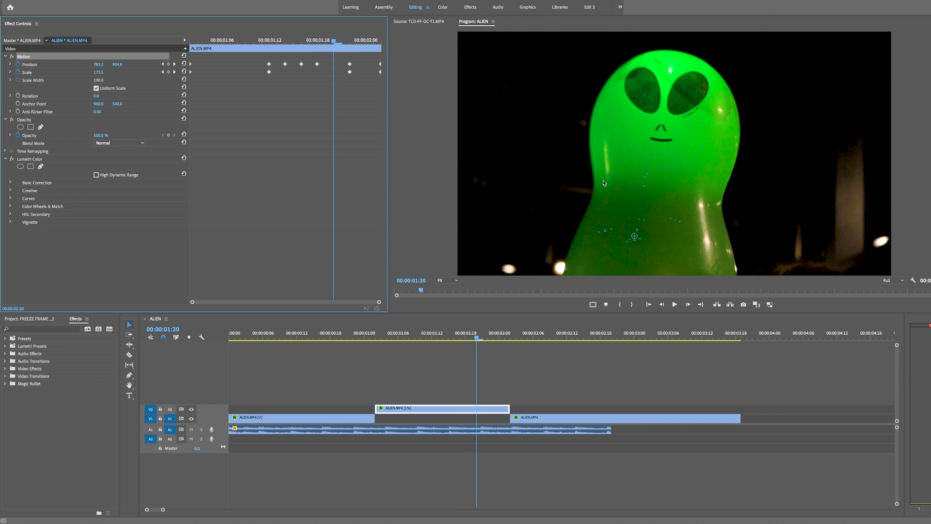
drag(603, 182, 591, 146)
click(316, 43)
key(space)
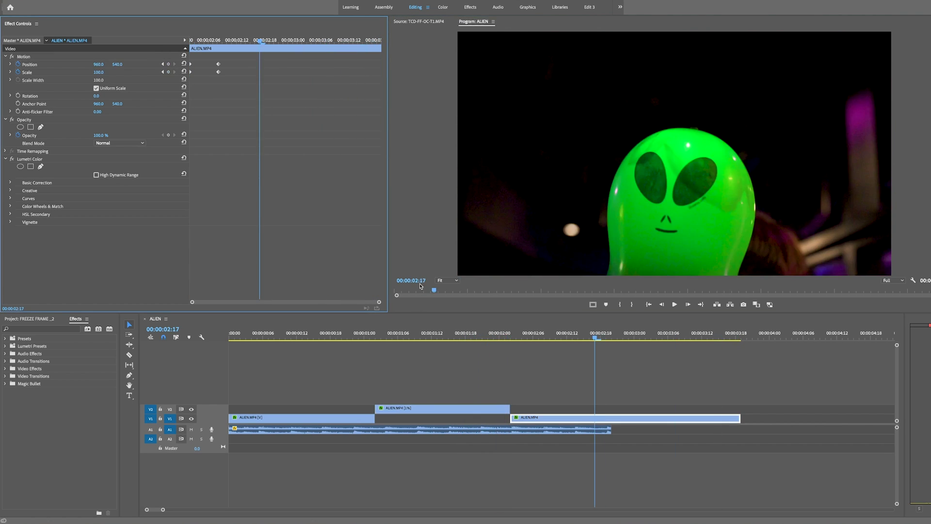
click(301, 353)
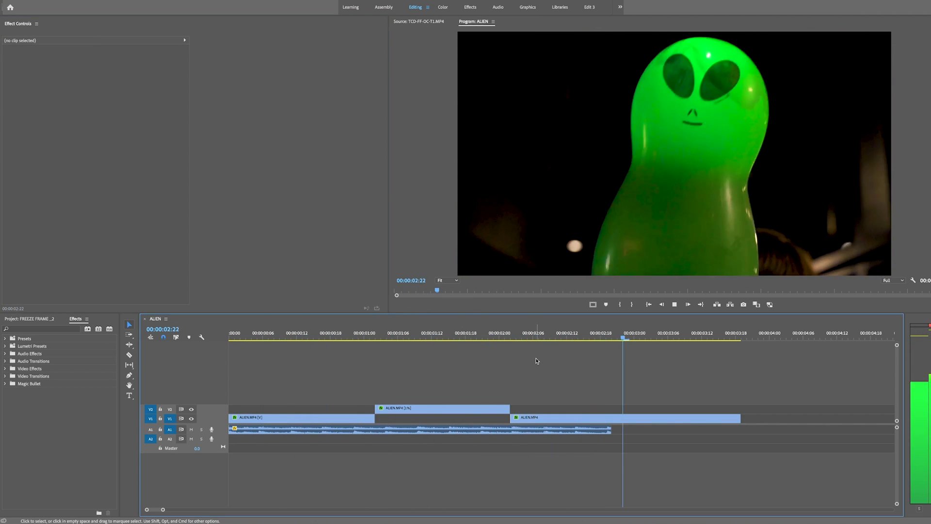
click(376, 334)
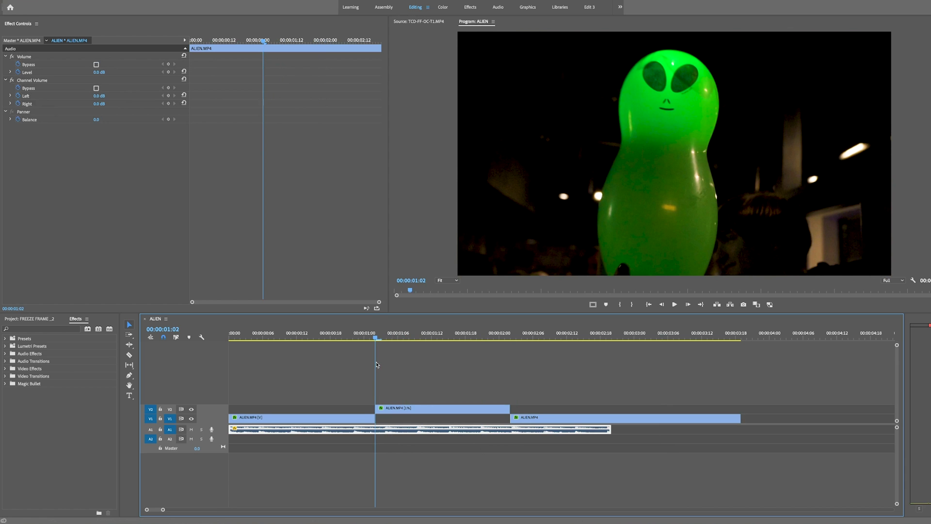